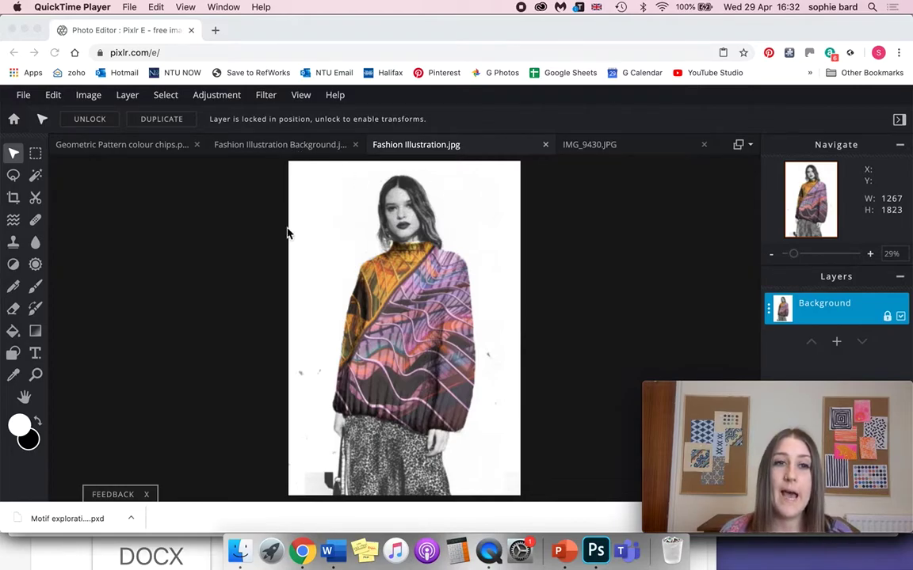
# Review IMG_9430.JPG and the Geometric Pattern colour chips document, and switch to Fashion Illustration Background.jpg
pyautogui.click(624, 155)
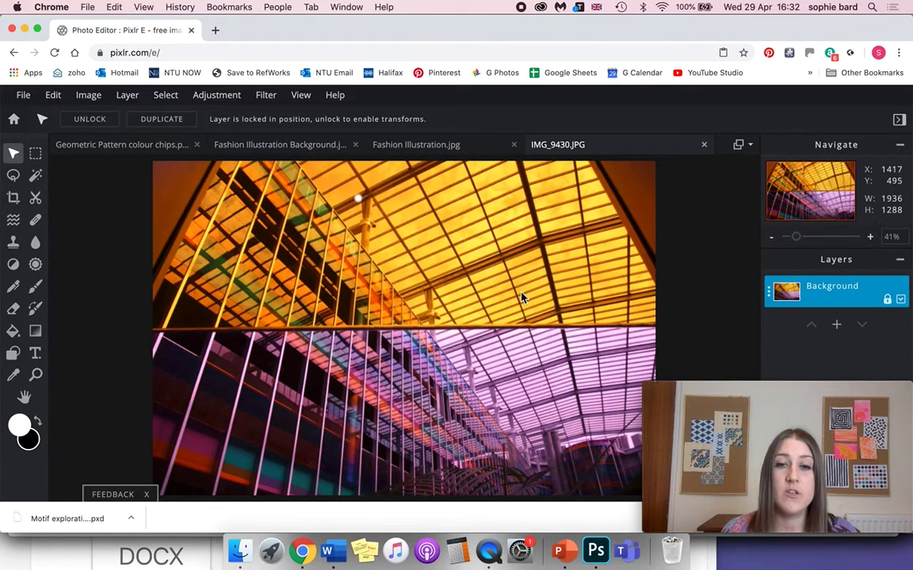
pyautogui.click(170, 149)
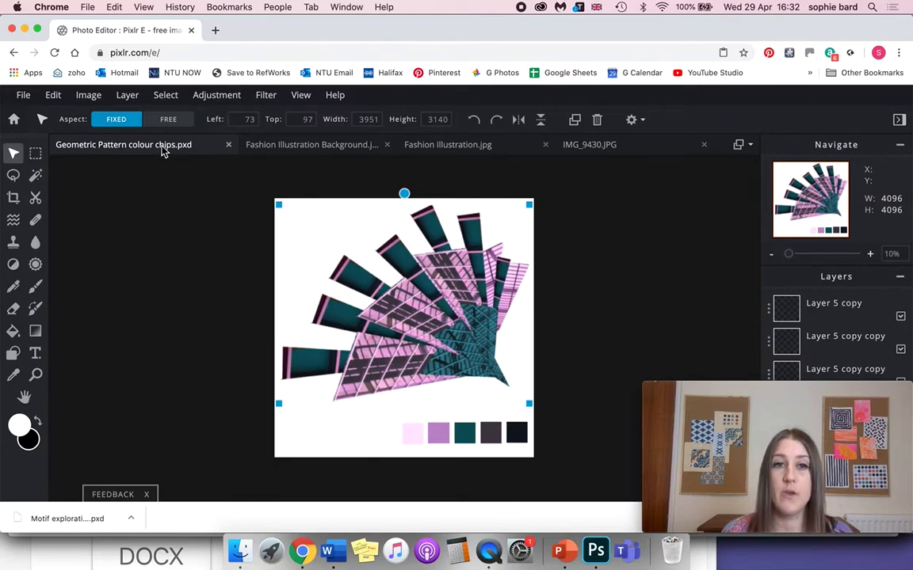
pyautogui.click(315, 155)
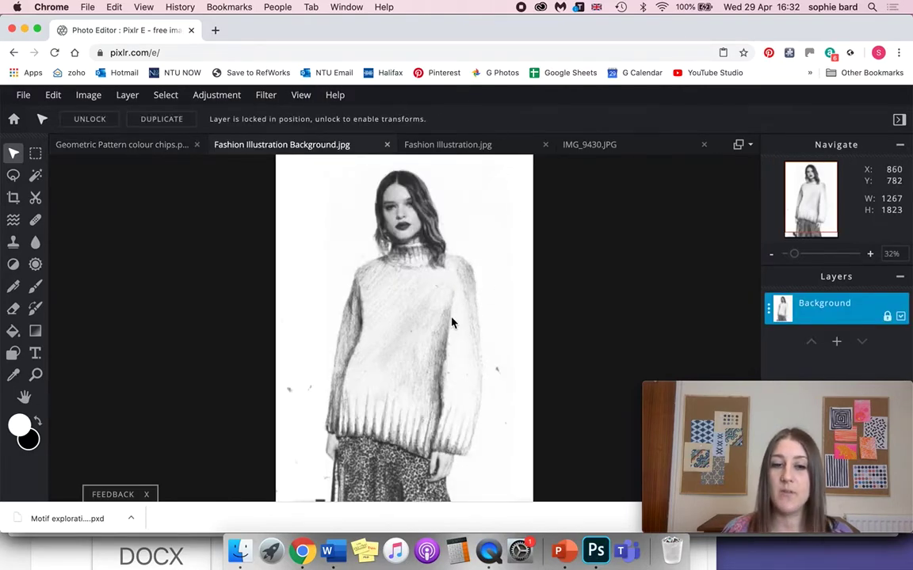
# Move the movie recording window aside, dismiss the browser's downloads bar, and return the recording window to the lower corner
pyautogui.moveTo(709, 378)
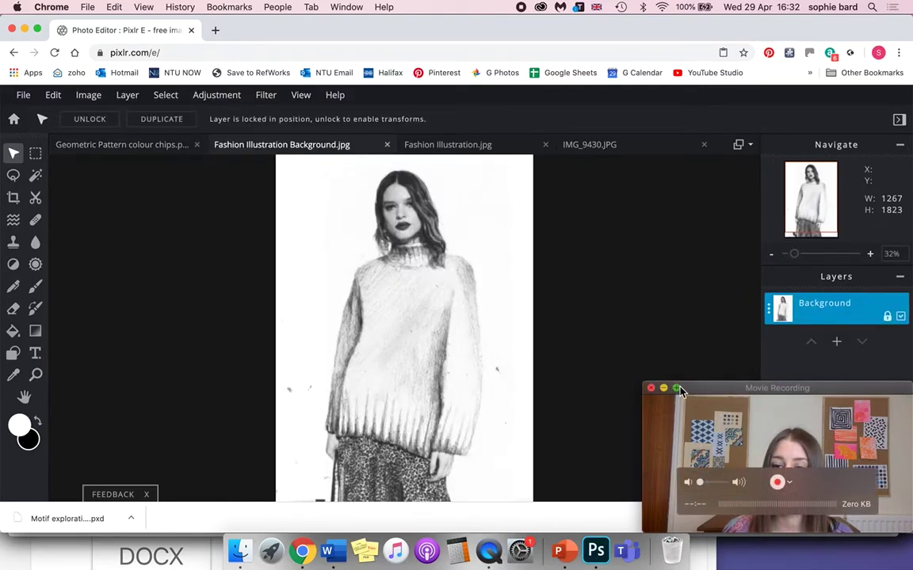
pyautogui.moveTo(680, 389); pyautogui.dragTo(512, 284)
pyautogui.click(901, 519)
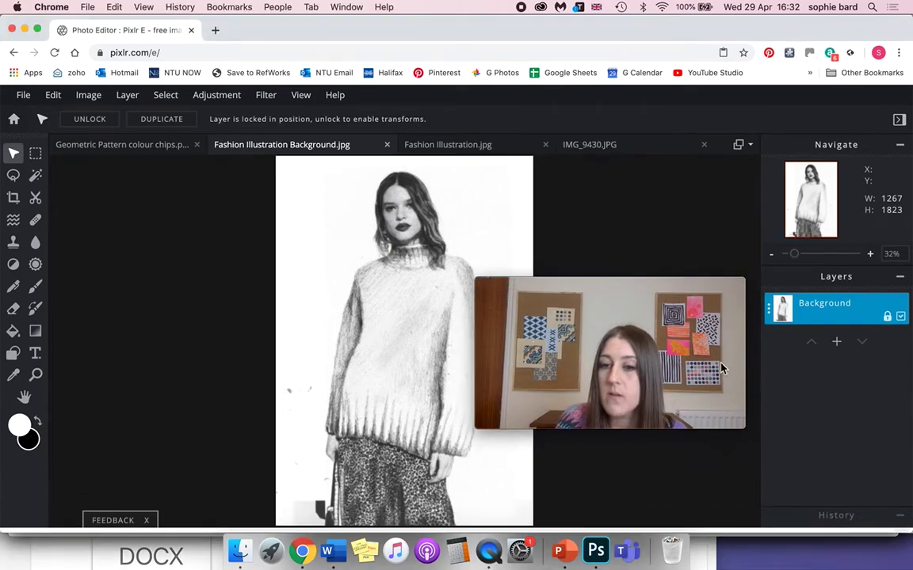
pyautogui.moveTo(595, 285); pyautogui.dragTo(753, 387)
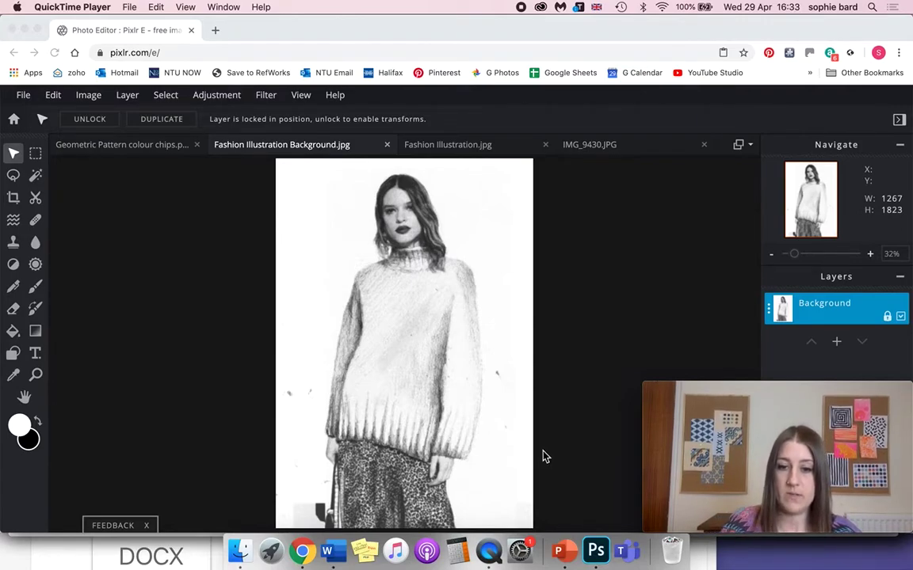
# Activate the freehand Lasso tool for outlining the jumper in the fashion illustration
pyautogui.click(222, 395)
pyautogui.scroll(-2, 223, 395)
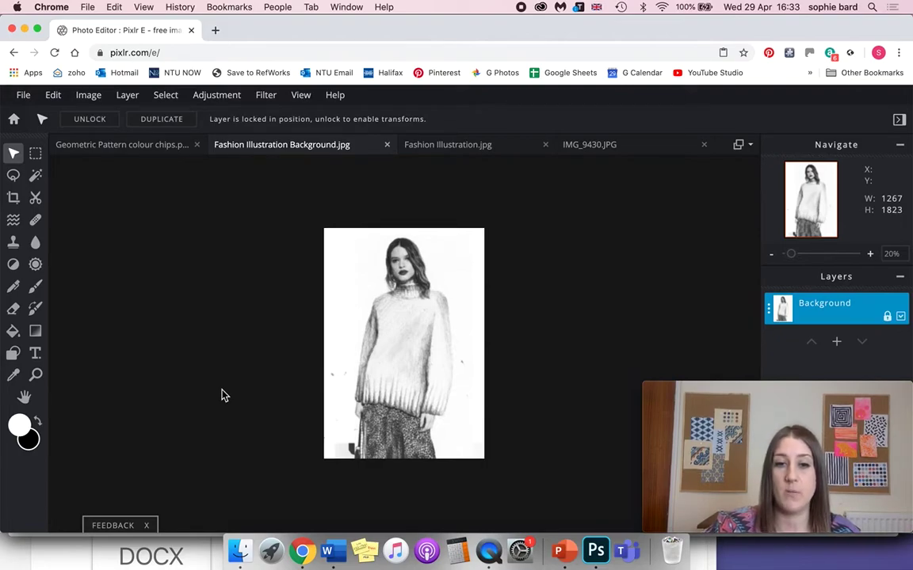
pyautogui.scroll(2, 222, 395)
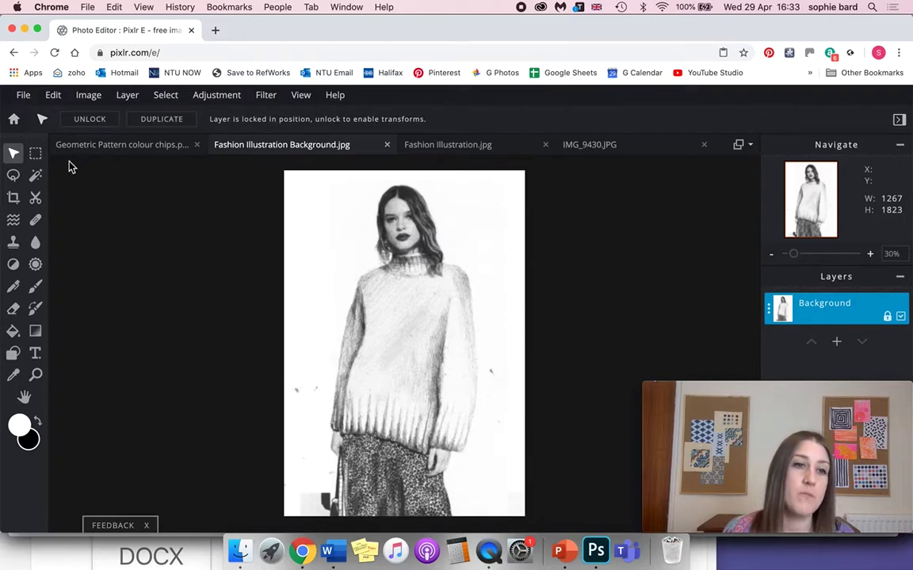
pyautogui.click(13, 177)
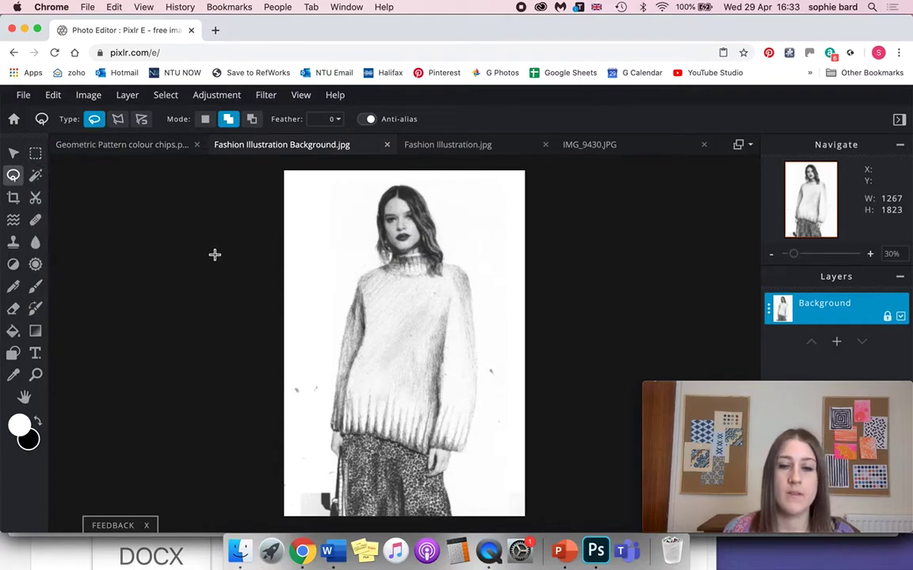
pyautogui.press('super+equal')
pyautogui.press('super+equal')
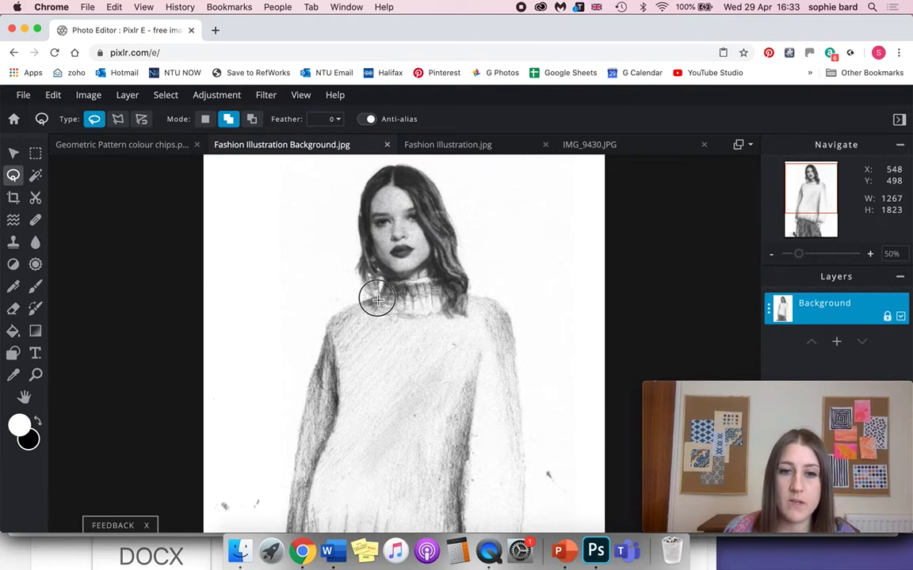
pyautogui.moveTo(348, 307)
pyautogui.mouseDown()
pyautogui.moveTo(325, 331)
pyautogui.moveTo(378, 347)
pyautogui.mouseUp()
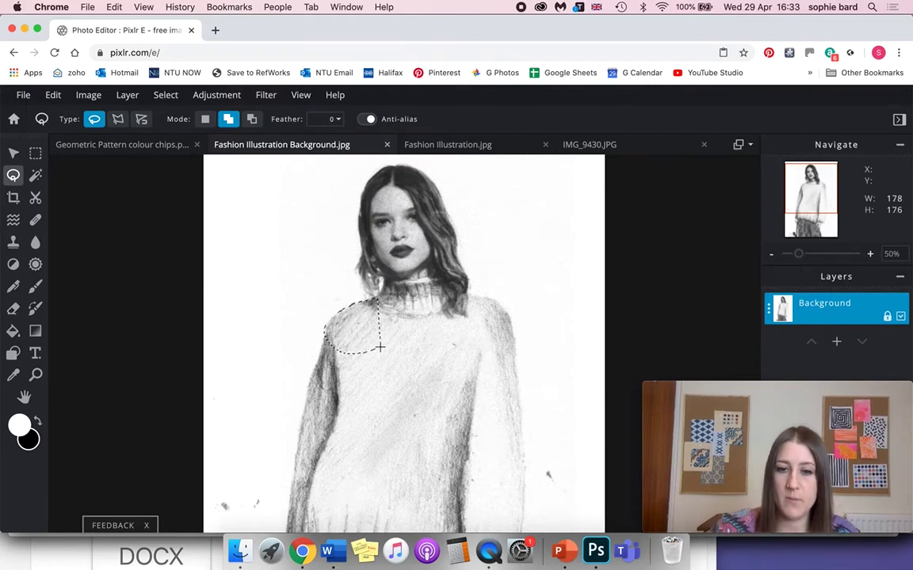
pyautogui.press('super+equal')
pyautogui.press('super+equal')
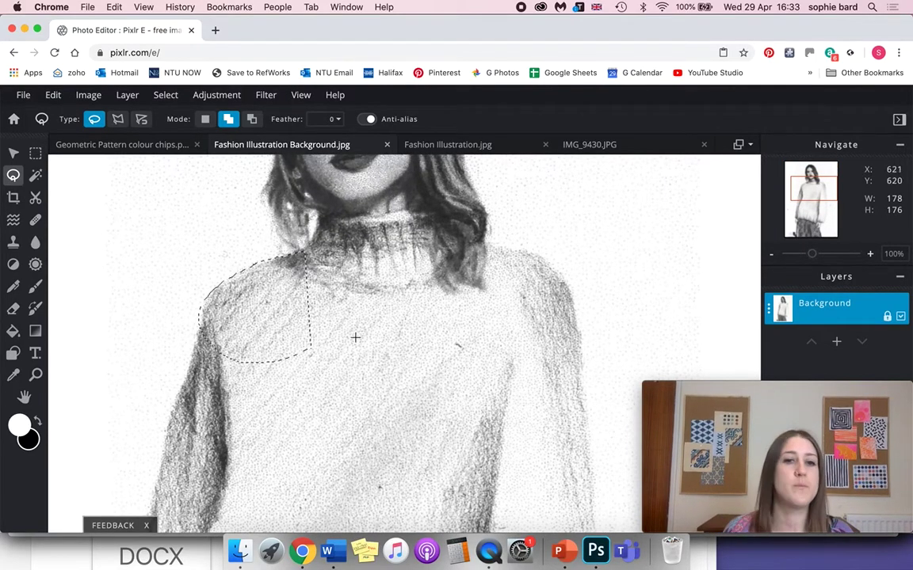
pyautogui.click(170, 97)
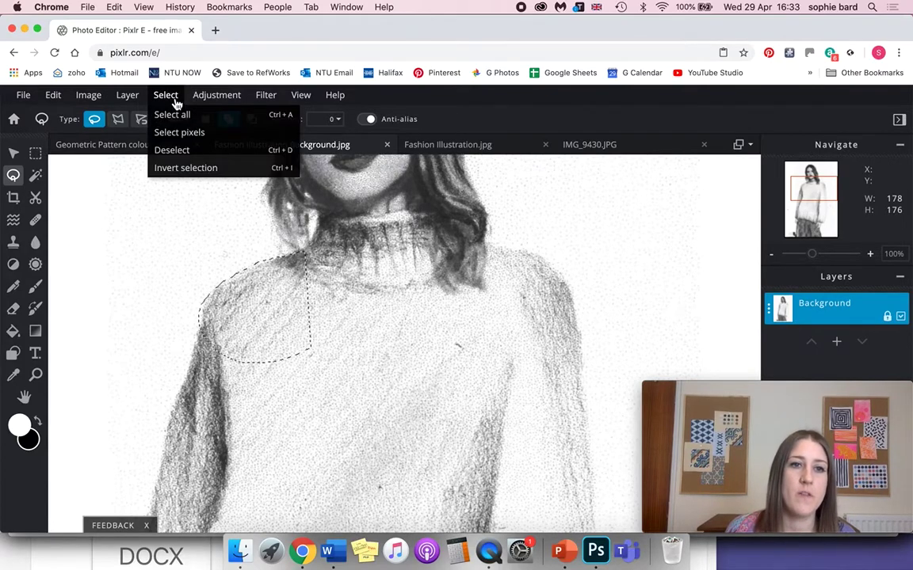
pyautogui.click(232, 152)
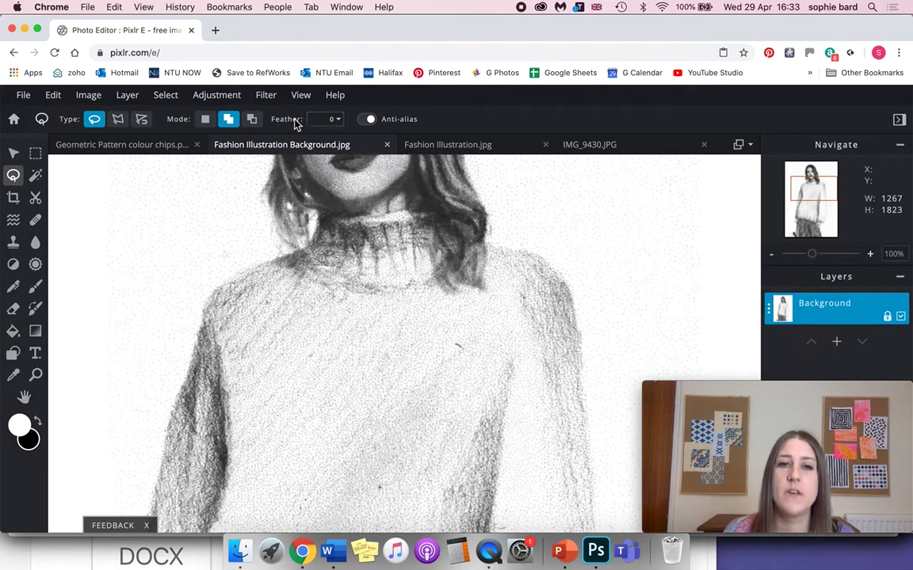
# Set the Lasso feather to 1 and outline the jumper's shoulder and upper chest on the image's left side
pyautogui.click(331, 119)
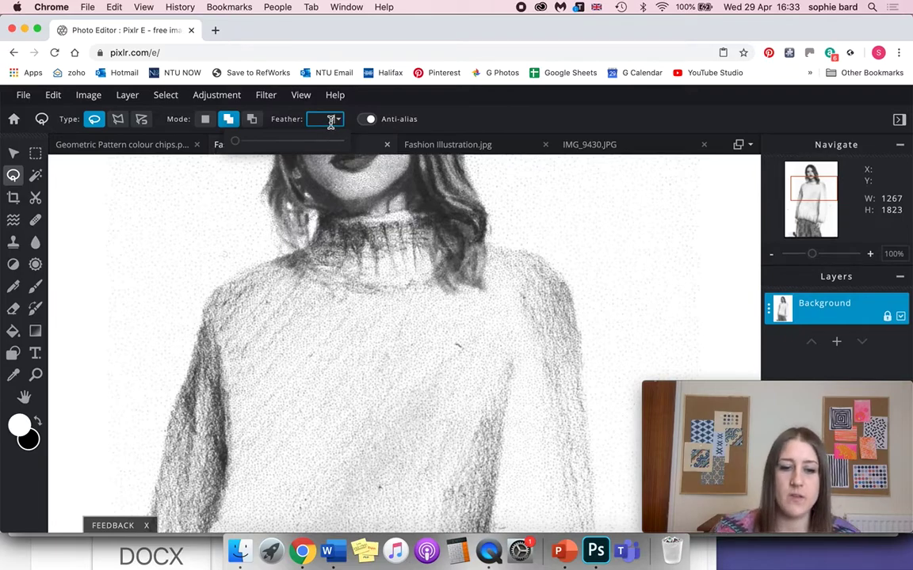
pyautogui.write('1')
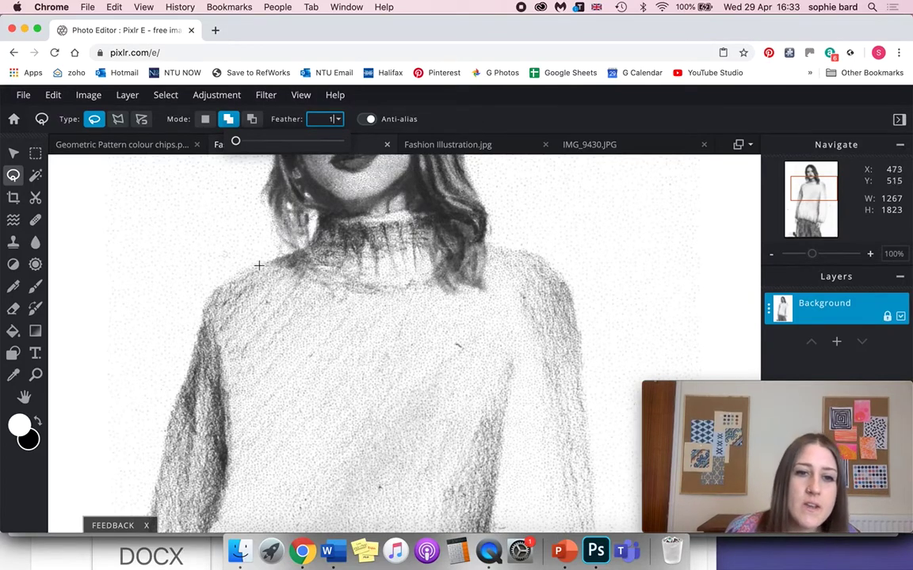
pyautogui.click(238, 241)
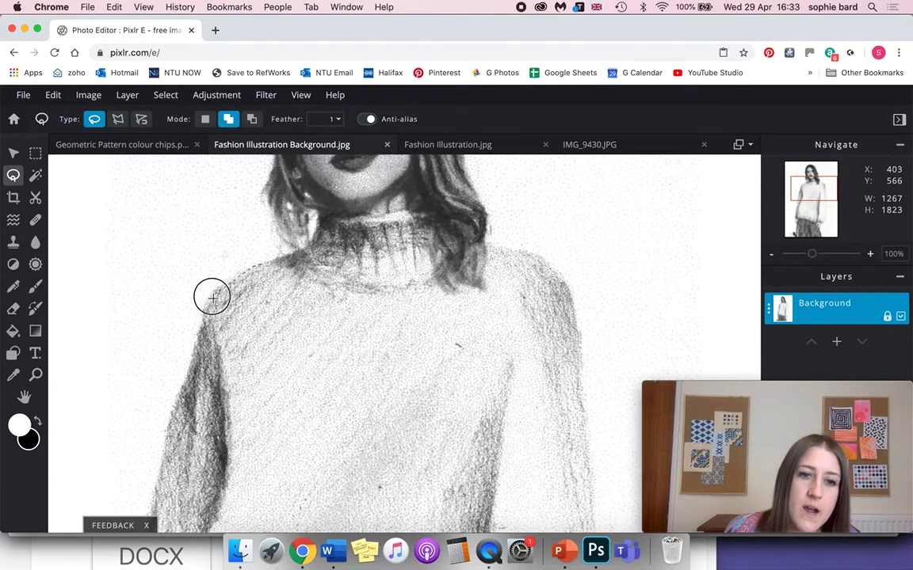
pyautogui.moveTo(229, 420)
pyautogui.mouseDown()
pyautogui.moveTo(273, 427)
pyautogui.moveTo(311, 398)
pyautogui.moveTo(324, 351)
pyautogui.moveTo(301, 263)
pyautogui.mouseUp()
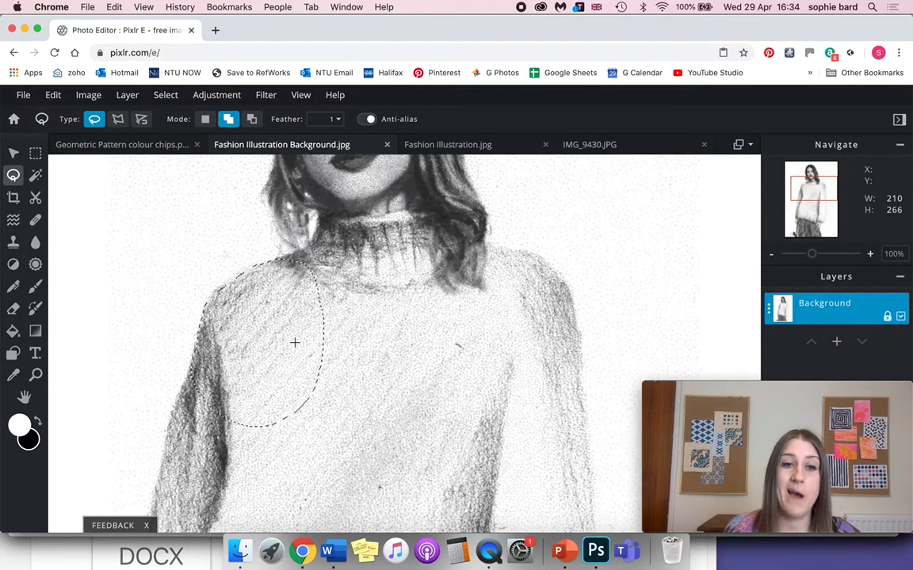
pyautogui.click(53, 94)
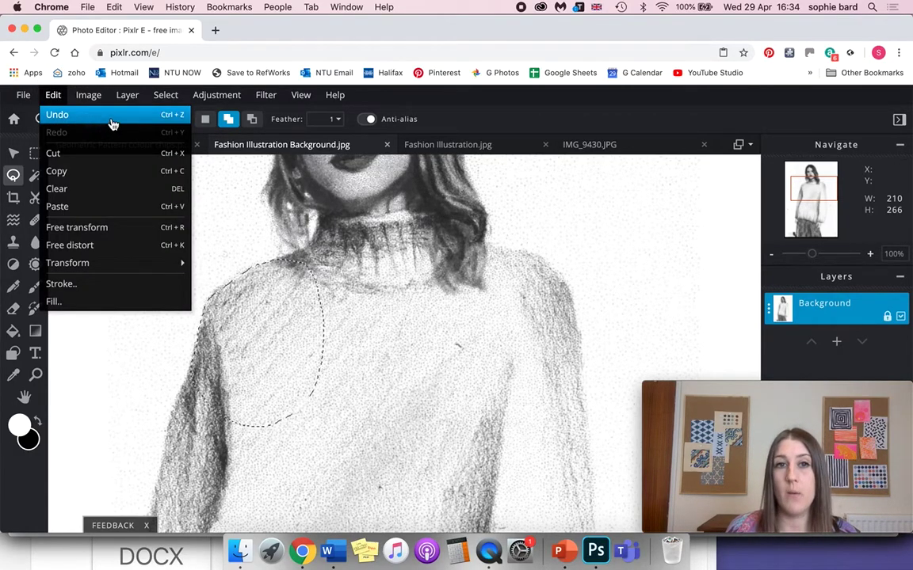
pyautogui.click(101, 115)
pyautogui.click(301, 94)
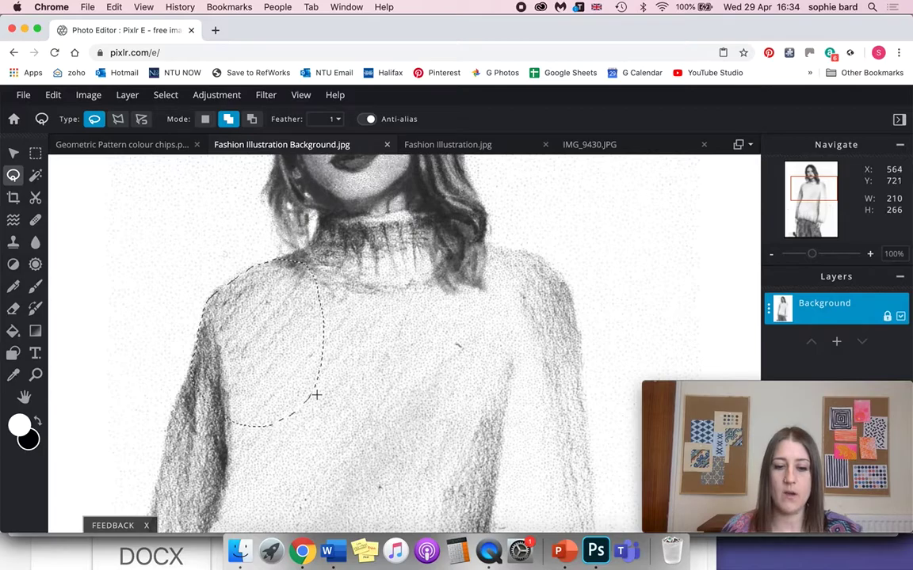
# Add the outer edge of the left-hand sleeve and the adjoining body to the selection, working down towards the hem
pyautogui.moveTo(305, 416); pyautogui.dragTo(396, 296)
pyautogui.moveTo(283, 209)
pyautogui.mouseDown()
pyautogui.moveTo(247, 333)
pyautogui.moveTo(245, 423)
pyautogui.moveTo(265, 441)
pyautogui.moveTo(320, 454)
pyautogui.moveTo(364, 447)
pyautogui.moveTo(450, 390)
pyautogui.moveTo(467, 326)
pyautogui.moveTo(464, 271)
pyautogui.moveTo(454, 237)
pyautogui.moveTo(409, 204)
pyautogui.moveTo(327, 204)
pyautogui.mouseUp()
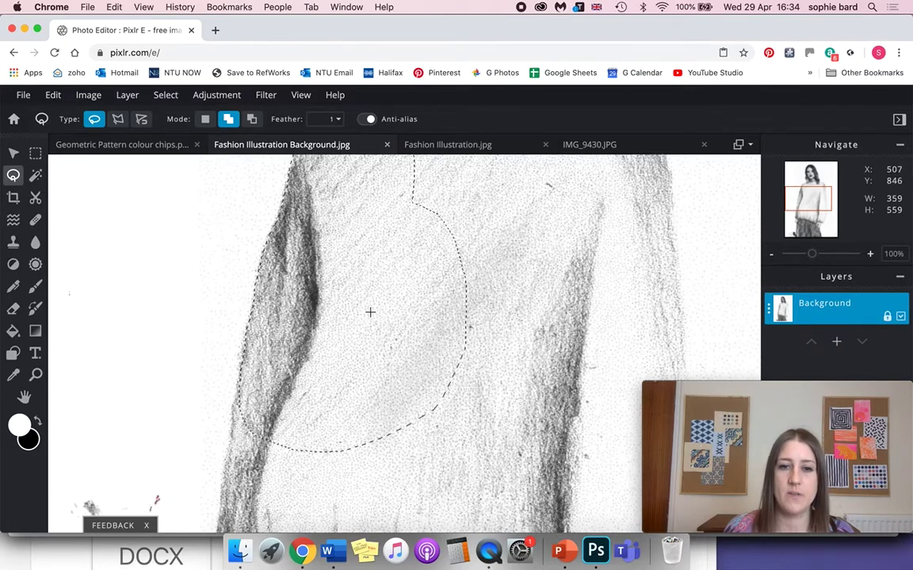
pyautogui.scroll(-5, 346, 415)
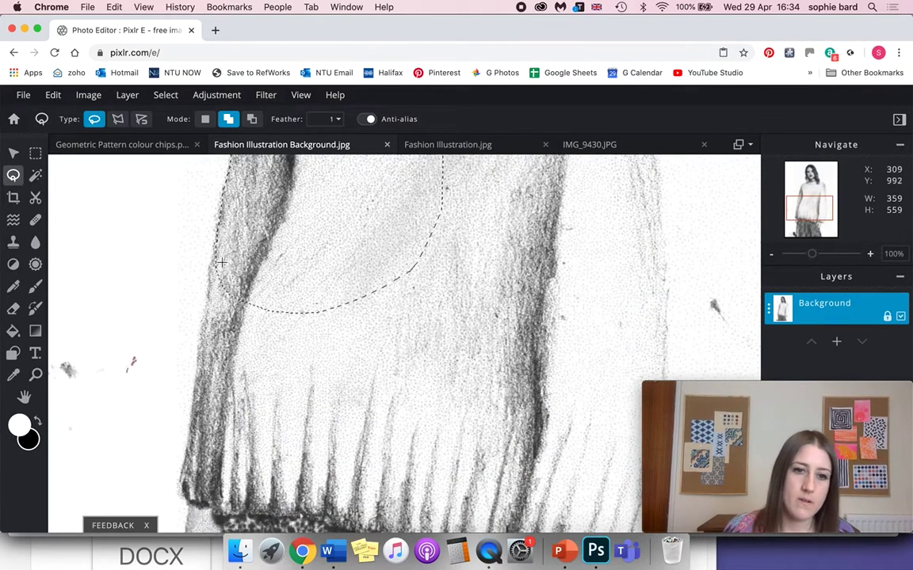
pyautogui.moveTo(213, 259)
pyautogui.mouseDown()
pyautogui.moveTo(193, 383)
pyautogui.moveTo(368, 413)
pyautogui.moveTo(357, 240)
pyautogui.mouseUp()
# Extend the lasso selection across the jumper's lower body, above the ribbed hem, into the right-hand sleeve
pyautogui.scroll(-3, 360, 370)
pyautogui.hscroll(2, 360, 370)
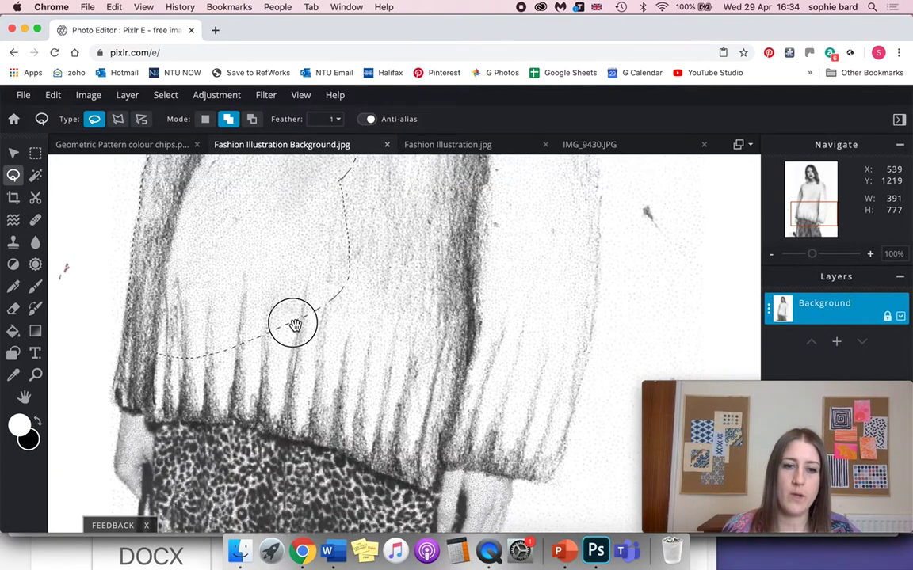
pyautogui.moveTo(192, 360)
pyautogui.mouseDown()
pyautogui.moveTo(452, 362)
pyautogui.moveTo(450, 198)
pyautogui.moveTo(330, 220)
pyautogui.mouseUp()
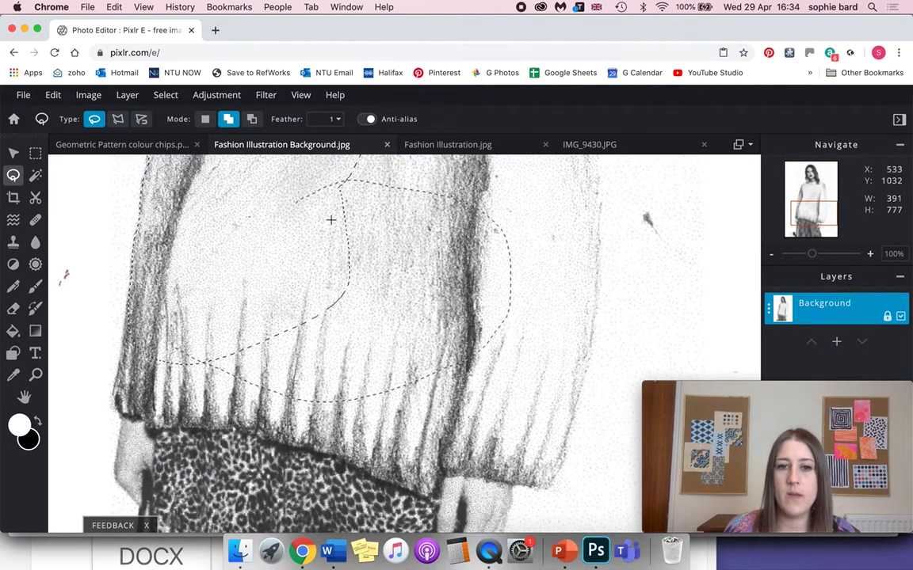
pyautogui.moveTo(337, 404)
pyautogui.mouseDown()
pyautogui.moveTo(434, 384)
pyautogui.moveTo(414, 218)
pyautogui.mouseUp()
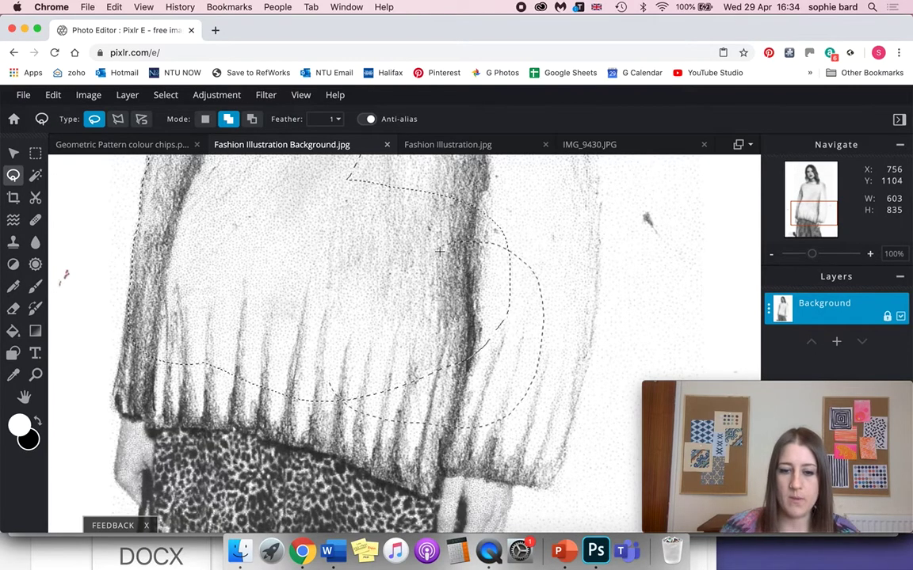
# Add the jumper's upper body to the selection, tracing just below the collar and across the chest
pyautogui.scroll(-2, 439, 251)
pyautogui.hscroll(-2, 438, 251)
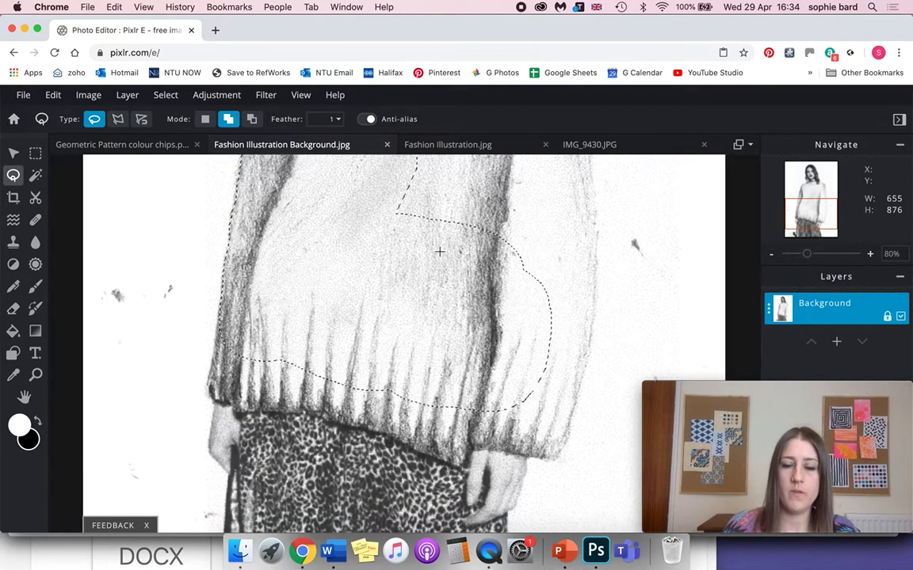
pyautogui.scroll(6, 512, 373)
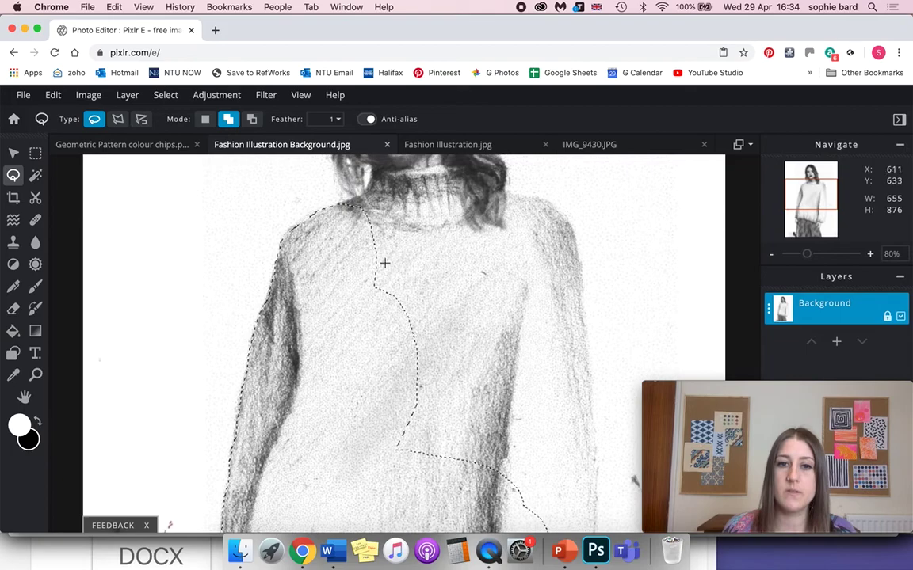
pyautogui.moveTo(380, 221)
pyautogui.mouseDown()
pyautogui.moveTo(491, 231)
pyautogui.moveTo(539, 271)
pyautogui.moveTo(556, 315)
pyautogui.moveTo(549, 503)
pyautogui.moveTo(462, 521)
pyautogui.moveTo(348, 411)
pyautogui.moveTo(343, 310)
pyautogui.moveTo(379, 223)
pyautogui.mouseUp()
pyautogui.scroll(2, 402, 321)
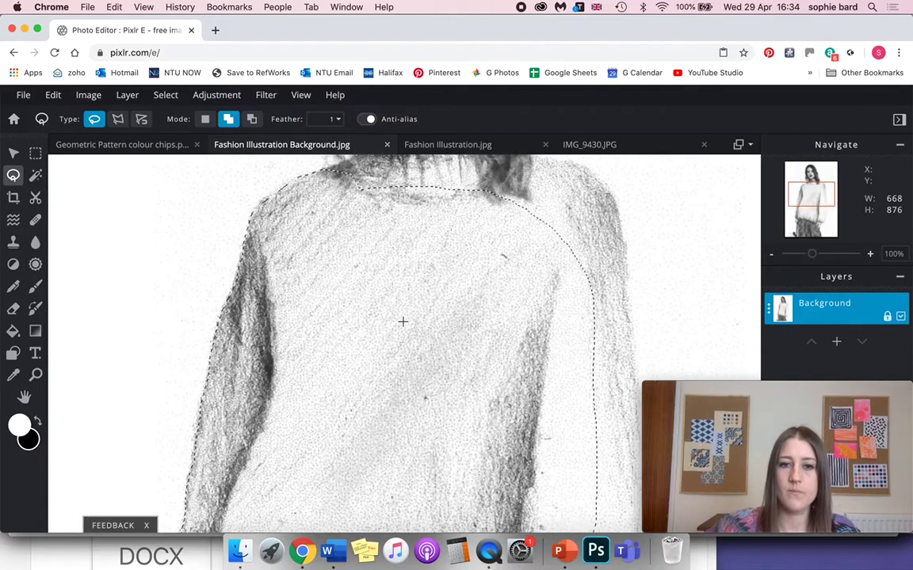
# Add the ribbed hem to the selection, tracing its lower edge from the left-hand cuff across to the right-hand cuff
pyautogui.scroll(-5, 403, 322)
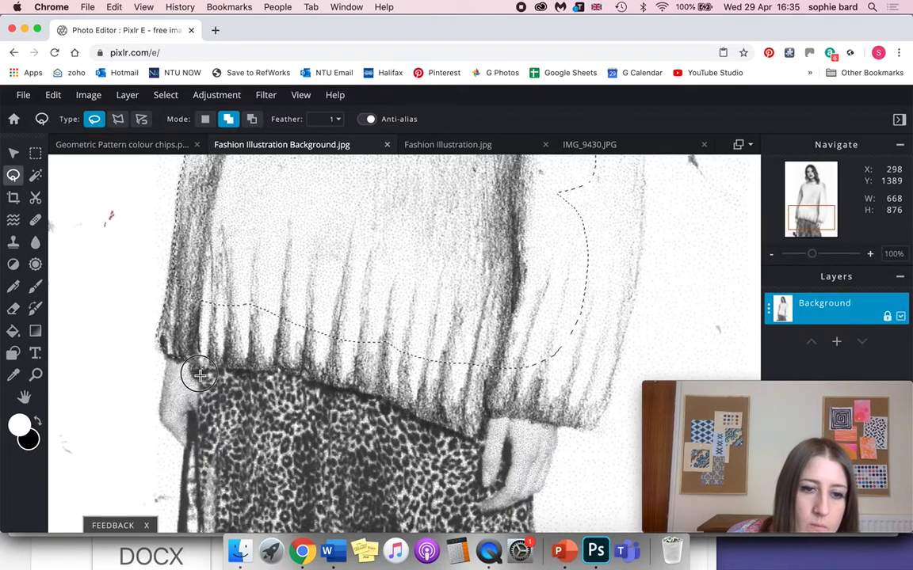
pyautogui.moveTo(309, 307); pyautogui.dragTo(271, 290)
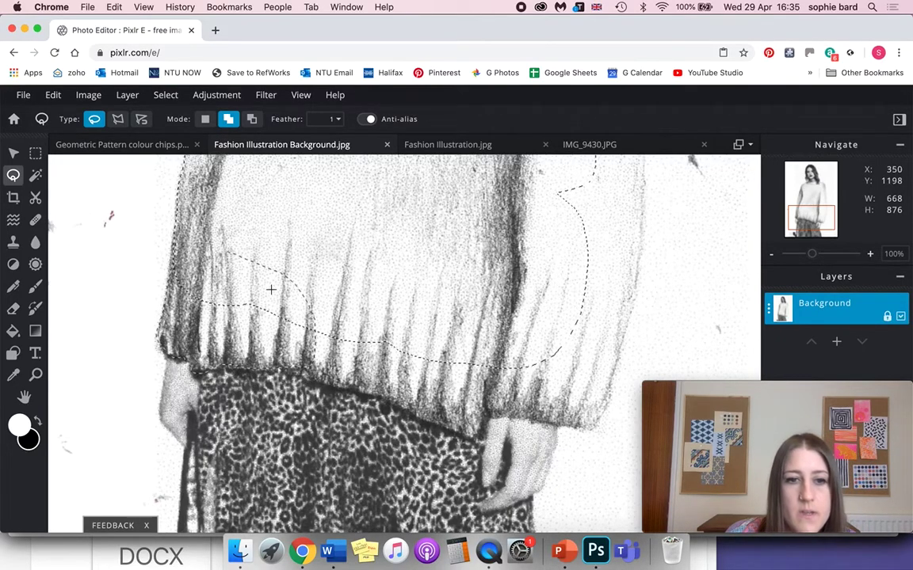
pyautogui.moveTo(279, 372)
pyautogui.mouseDown()
pyautogui.moveTo(266, 336)
pyautogui.moveTo(300, 349)
pyautogui.moveTo(377, 322)
pyautogui.moveTo(358, 368)
pyautogui.moveTo(274, 336)
pyautogui.moveTo(337, 366)
pyautogui.moveTo(374, 398)
pyautogui.moveTo(357, 368)
pyautogui.moveTo(396, 380)
pyautogui.moveTo(446, 344)
pyautogui.moveTo(402, 349)
pyautogui.mouseUp()
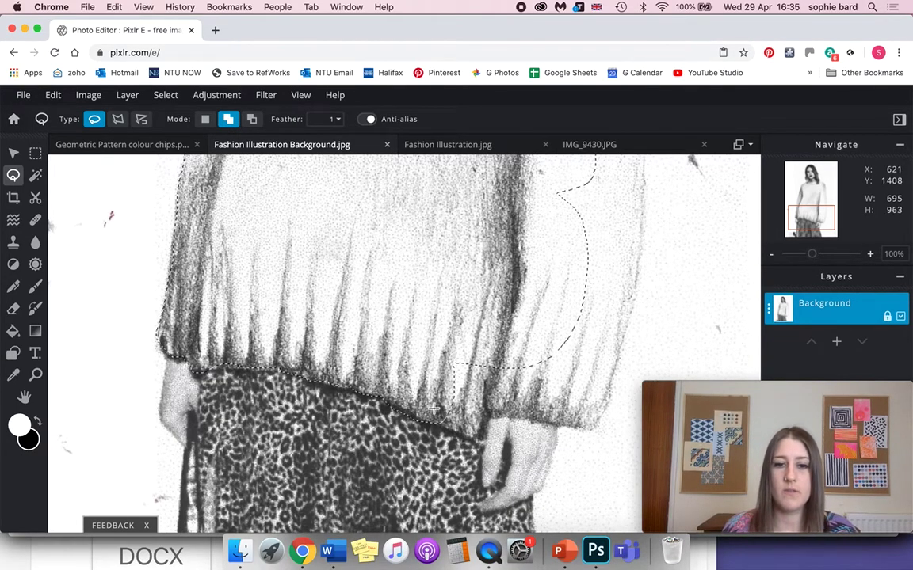
pyautogui.scroll(-2, 425, 391)
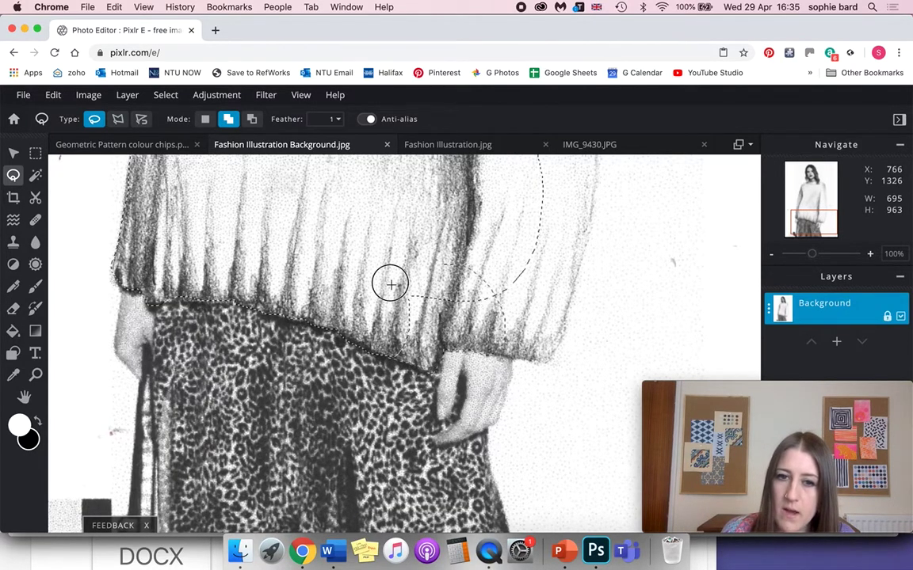
pyautogui.moveTo(502, 356)
pyautogui.mouseDown()
pyautogui.moveTo(544, 366)
pyautogui.moveTo(561, 352)
pyautogui.moveTo(577, 282)
pyautogui.moveTo(573, 237)
pyautogui.moveTo(484, 219)
pyautogui.mouseUp()
# Add the right-hand sleeve to the selection, tracing its outer edge from above the cuff up to the shoulder
pyautogui.scroll(5, 561, 206)
pyautogui.moveTo(600, 209)
pyautogui.mouseDown()
pyautogui.moveTo(594, 398)
pyautogui.moveTo(501, 468)
pyautogui.moveTo(599, 386)
pyautogui.moveTo(596, 377)
pyautogui.moveTo(589, 456)
pyautogui.moveTo(548, 384)
pyautogui.mouseUp()
pyautogui.moveTo(593, 184)
pyautogui.mouseDown()
pyautogui.moveTo(596, 350)
pyautogui.moveTo(563, 374)
pyautogui.moveTo(537, 258)
pyautogui.moveTo(564, 268)
pyautogui.moveTo(573, 256)
pyautogui.moveTo(544, 451)
pyautogui.mouseUp()
pyautogui.scroll(5, 554, 357)
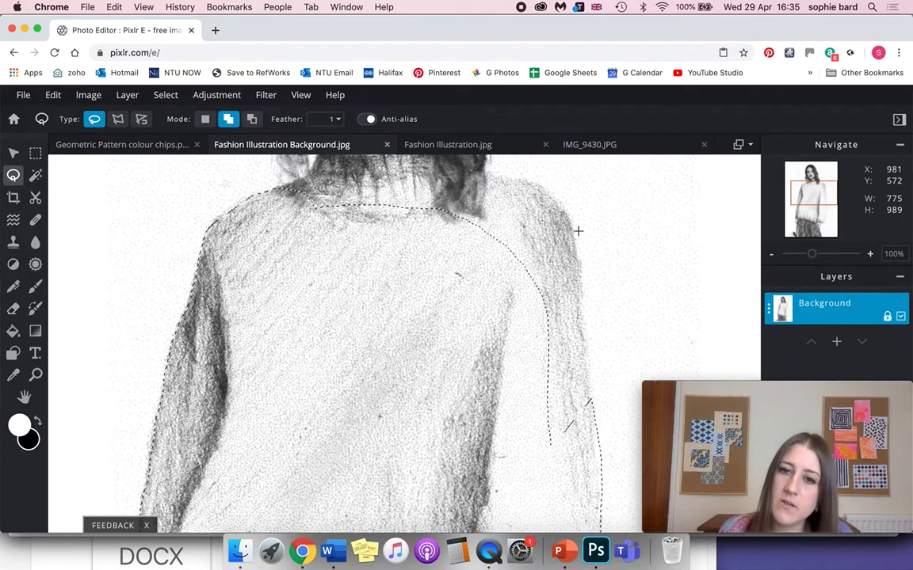
pyautogui.moveTo(594, 407)
pyautogui.mouseDown()
pyautogui.moveTo(490, 460)
pyautogui.moveTo(452, 340)
pyautogui.moveTo(468, 245)
pyautogui.moveTo(506, 202)
pyautogui.mouseUp()
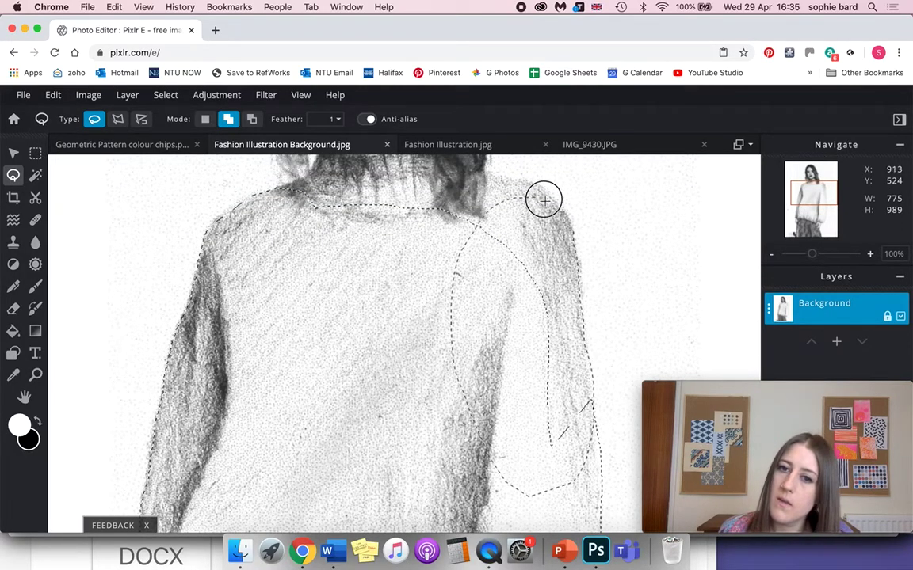
pyautogui.moveTo(580, 229); pyautogui.dragTo(579, 229)
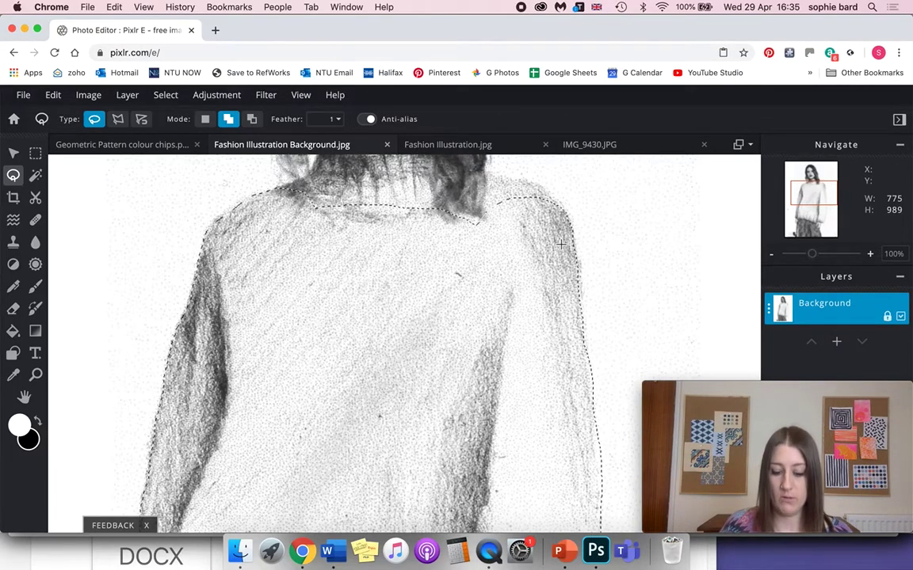
# Add the right-hand shoulder to the lasso selection, tracing its top edge in to the hair and closing the gap beside it
pyautogui.scroll(1, 469, 270)
pyautogui.moveTo(487, 230); pyautogui.dragTo(518, 330)
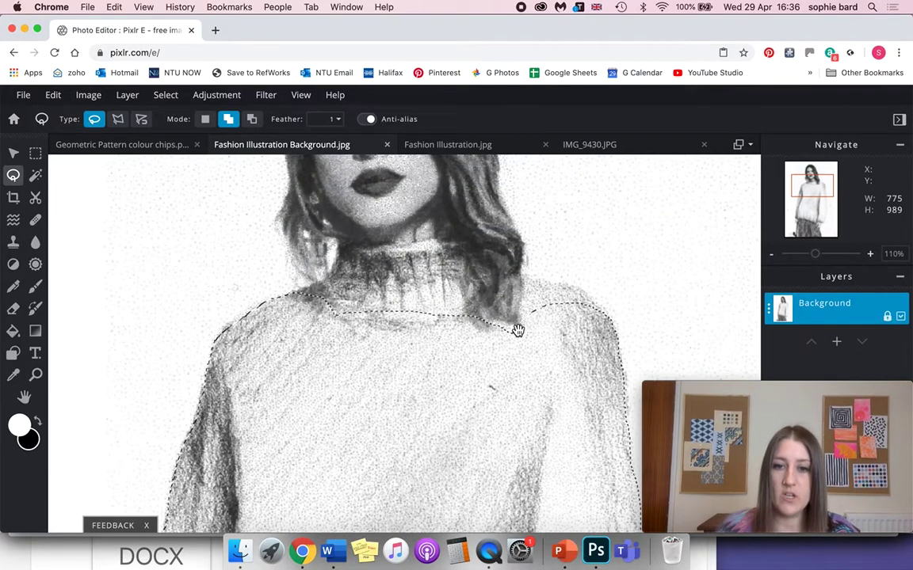
pyautogui.scroll(1, 573, 404)
pyautogui.moveTo(573, 403); pyautogui.dragTo(422, 399)
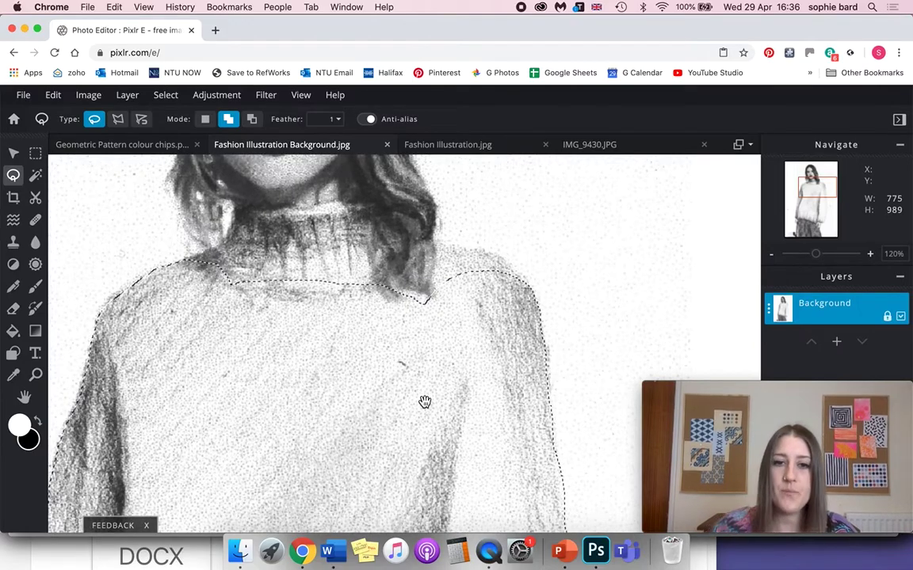
pyautogui.scroll(-3, 424, 381)
pyautogui.moveTo(433, 196)
pyautogui.mouseDown()
pyautogui.moveTo(505, 218)
pyautogui.moveTo(489, 293)
pyautogui.moveTo(445, 246)
pyautogui.mouseUp()
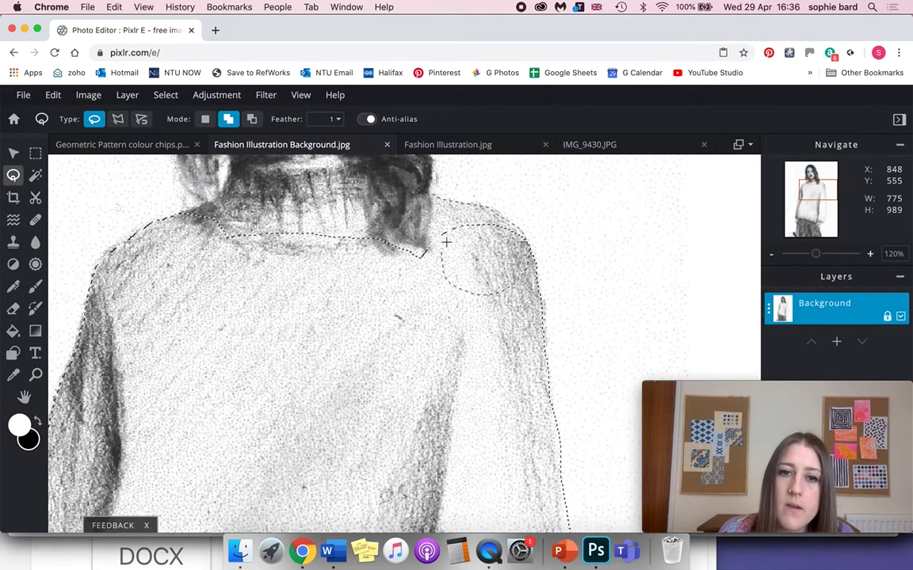
pyautogui.moveTo(438, 194)
pyautogui.mouseDown()
pyautogui.moveTo(442, 256)
pyautogui.moveTo(453, 222)
pyautogui.moveTo(447, 211)
pyautogui.moveTo(420, 245)
pyautogui.mouseUp()
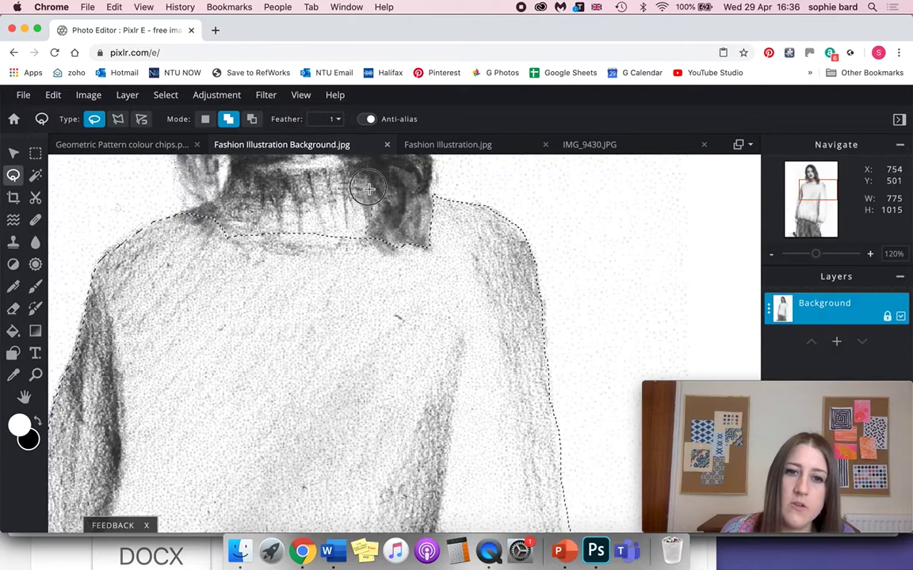
# Add the jumper's high collar to the selection, tracing its top edge and the side beside the hair
pyautogui.moveTo(253, 162)
pyautogui.mouseDown()
pyautogui.moveTo(230, 172)
pyautogui.moveTo(223, 192)
pyautogui.moveTo(232, 218)
pyautogui.moveTo(211, 202)
pyautogui.moveTo(179, 224)
pyautogui.moveTo(287, 291)
pyautogui.moveTo(357, 291)
pyautogui.mouseUp()
pyautogui.moveTo(429, 294); pyautogui.dragTo(387, 264)
pyautogui.scroll(5, 397, 341)
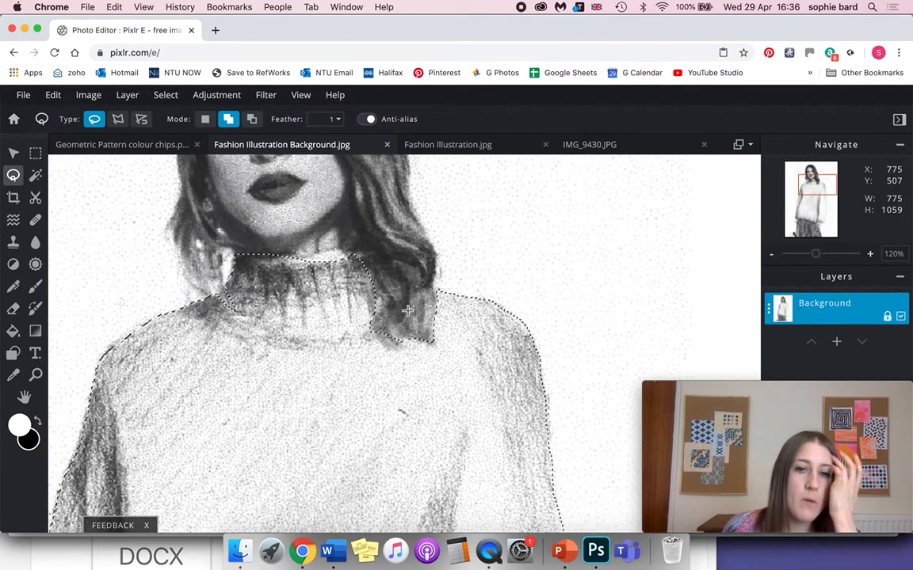
pyautogui.moveTo(418, 332)
pyautogui.mouseDown()
pyautogui.moveTo(342, 323)
pyautogui.moveTo(360, 375)
pyautogui.moveTo(342, 325)
pyautogui.mouseUp()
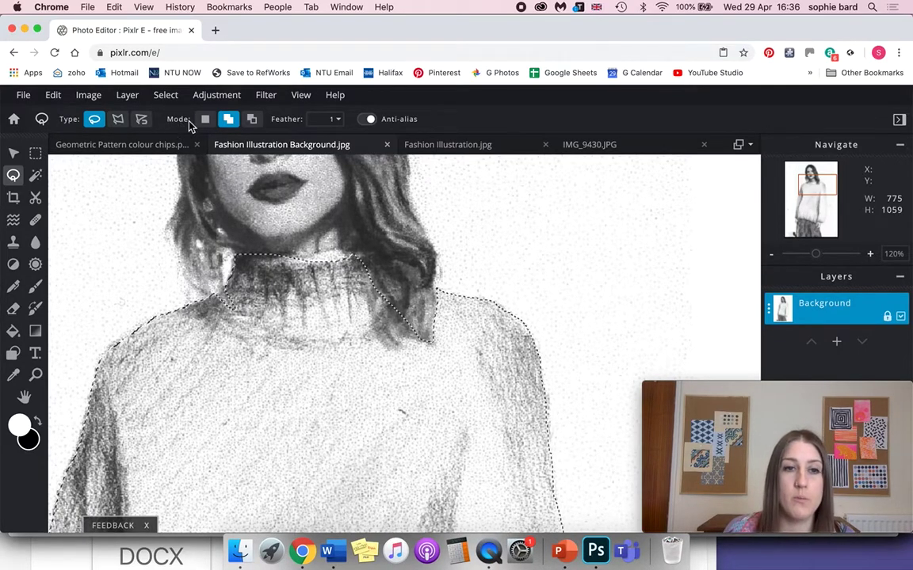
# Refine the selection around the collar, subtracting the overlapping hair strands and adding the missing part of the collar's upper edge
pyautogui.click(255, 120)
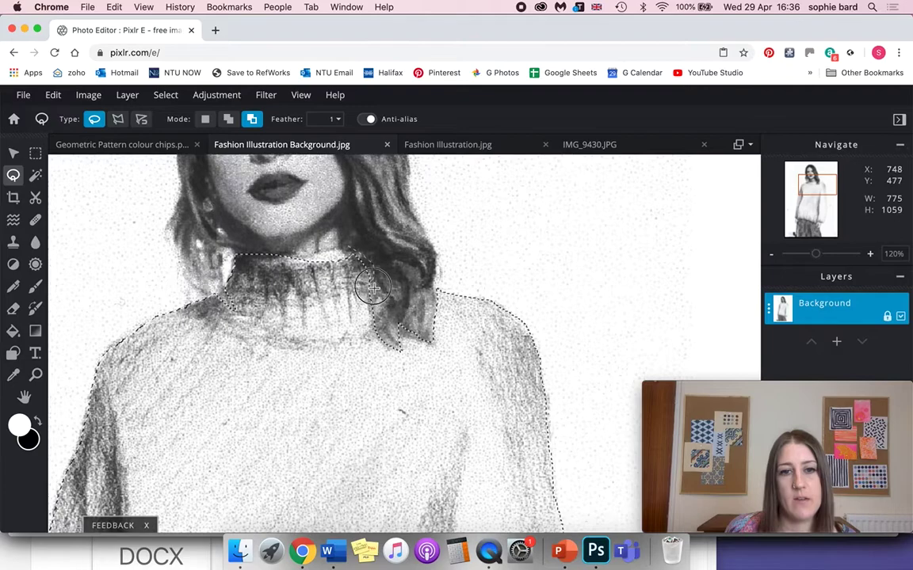
pyautogui.click(228, 119)
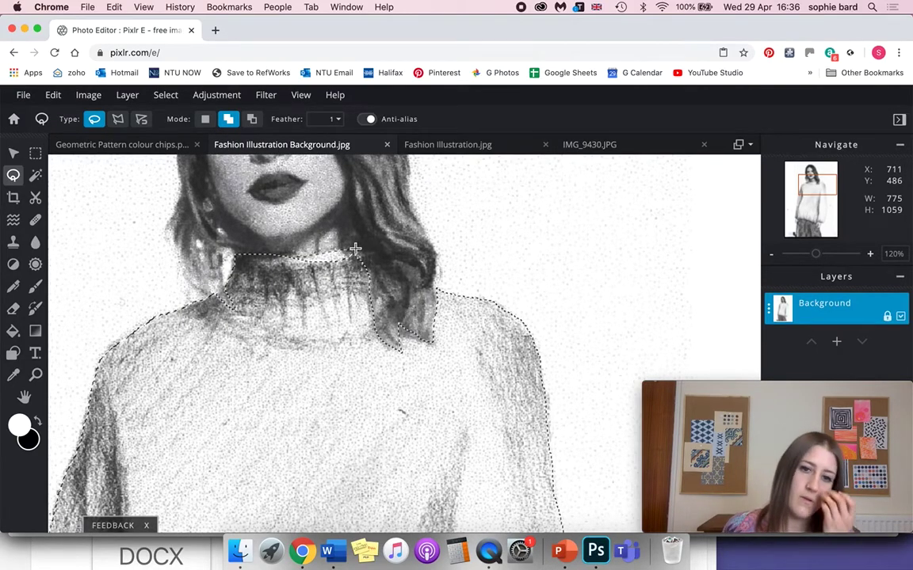
pyautogui.moveTo(369, 260)
pyautogui.mouseDown()
pyautogui.moveTo(376, 286)
pyautogui.moveTo(346, 323)
pyautogui.moveTo(246, 315)
pyautogui.mouseUp()
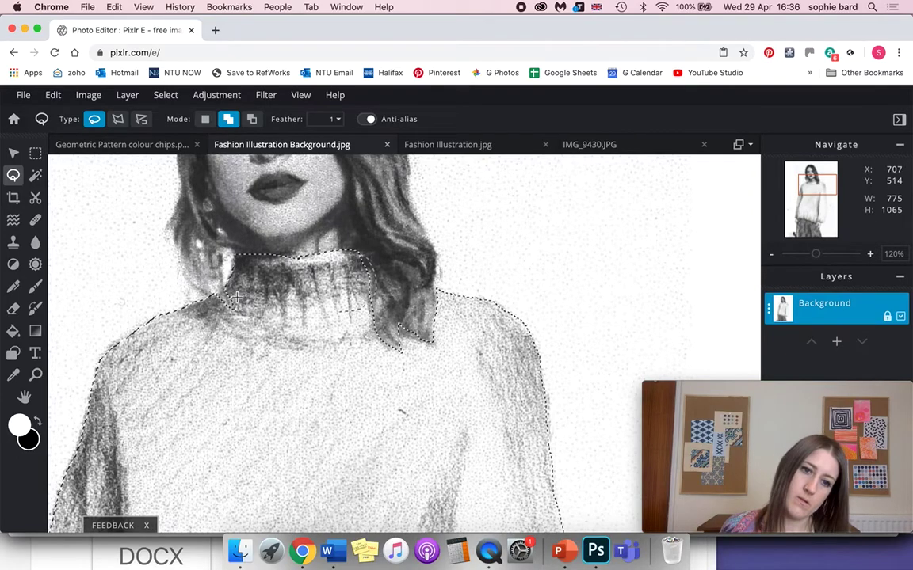
pyautogui.click(252, 120)
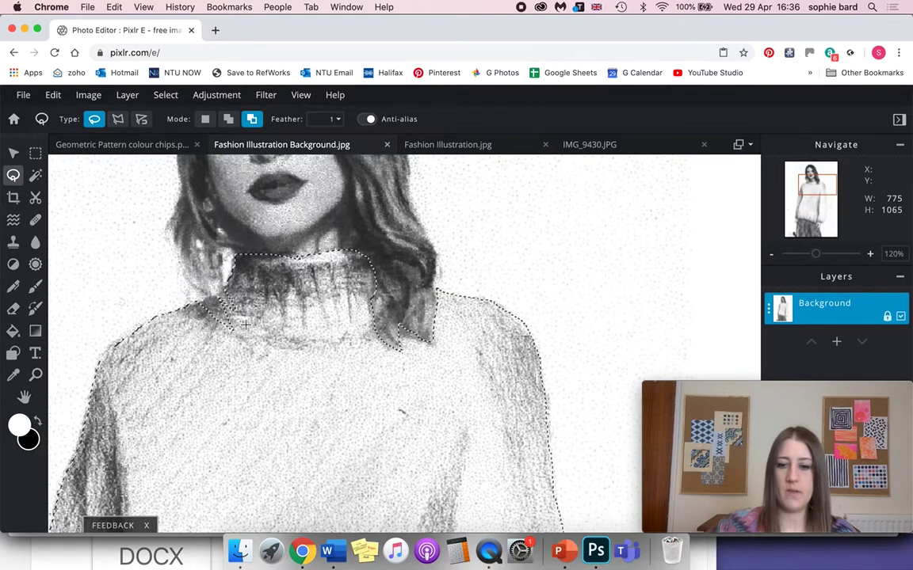
pyautogui.scroll(-1, 206, 289)
pyautogui.scroll(-6, 246, 324)
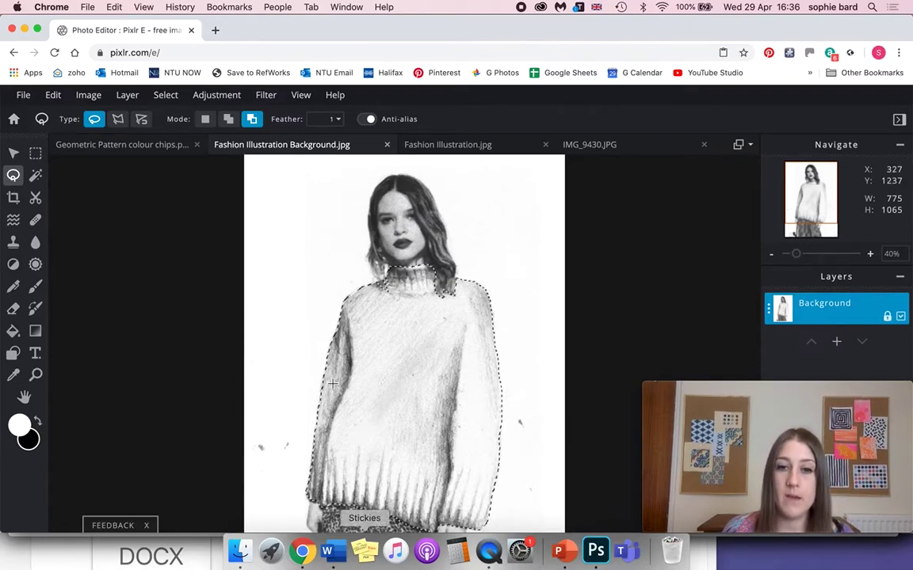
pyautogui.scroll(-1, 613, 322)
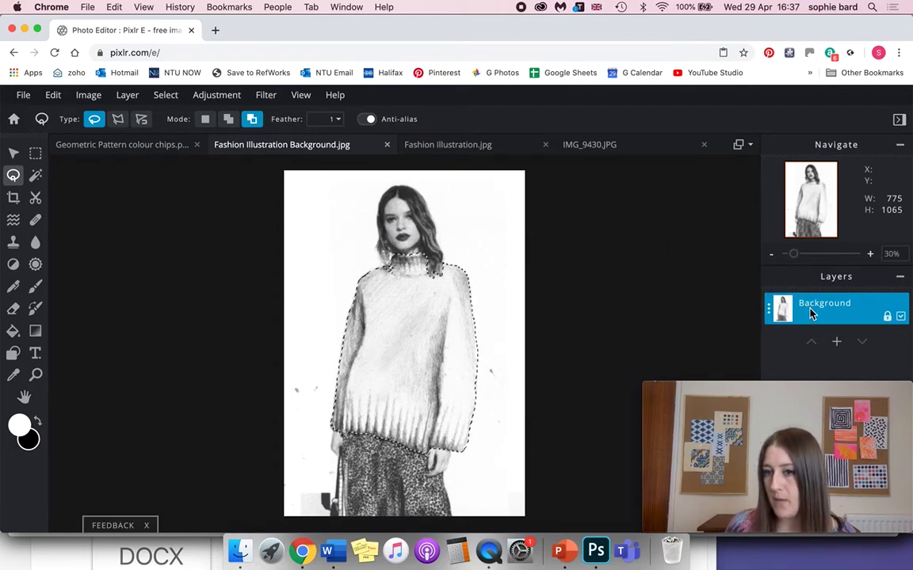
# Add an empty layer and copy the selected jumper from the Background layer
pyautogui.click(837, 343)
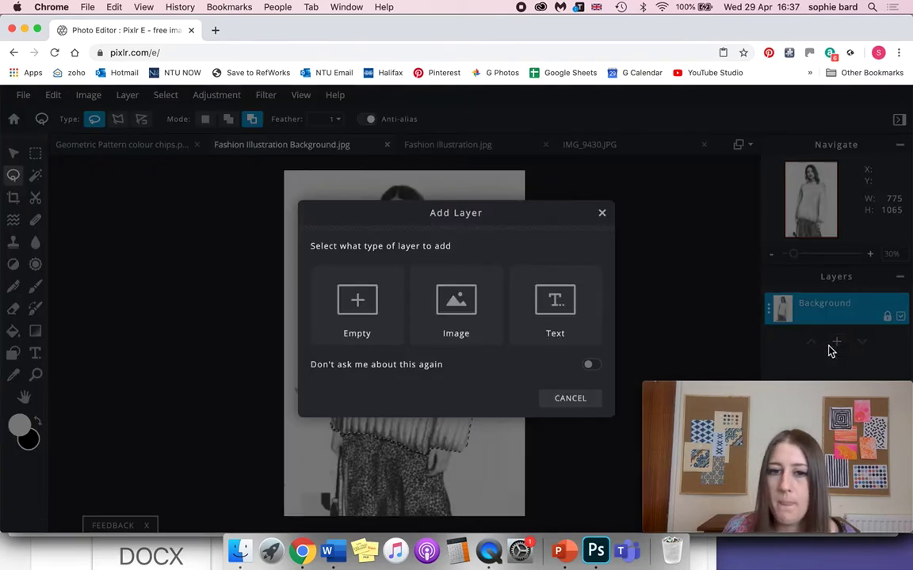
pyautogui.click(358, 302)
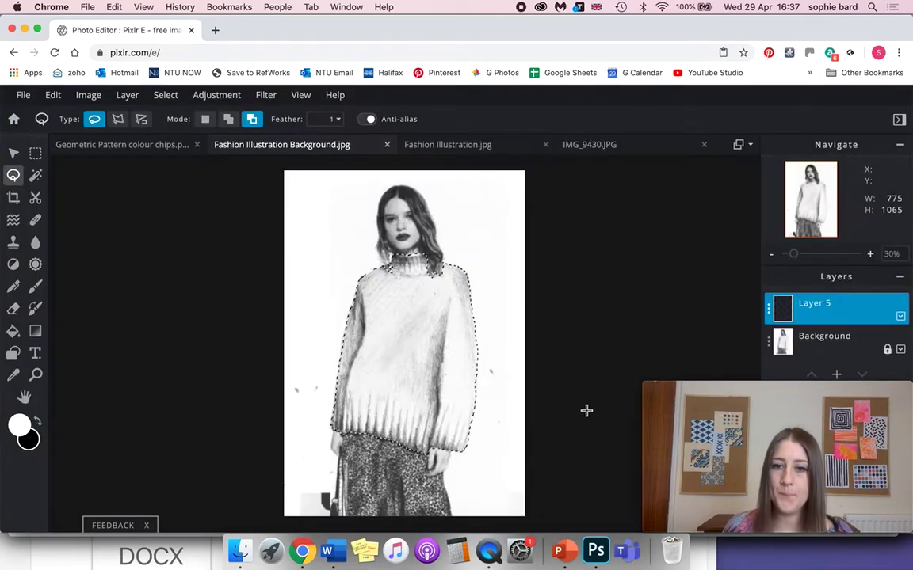
pyautogui.click(826, 346)
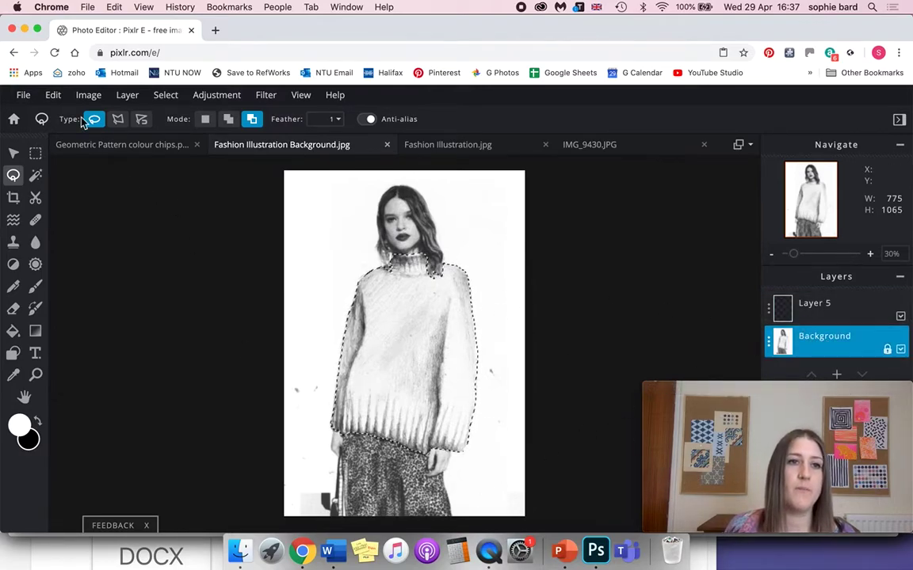
pyautogui.moveTo(56, 101)
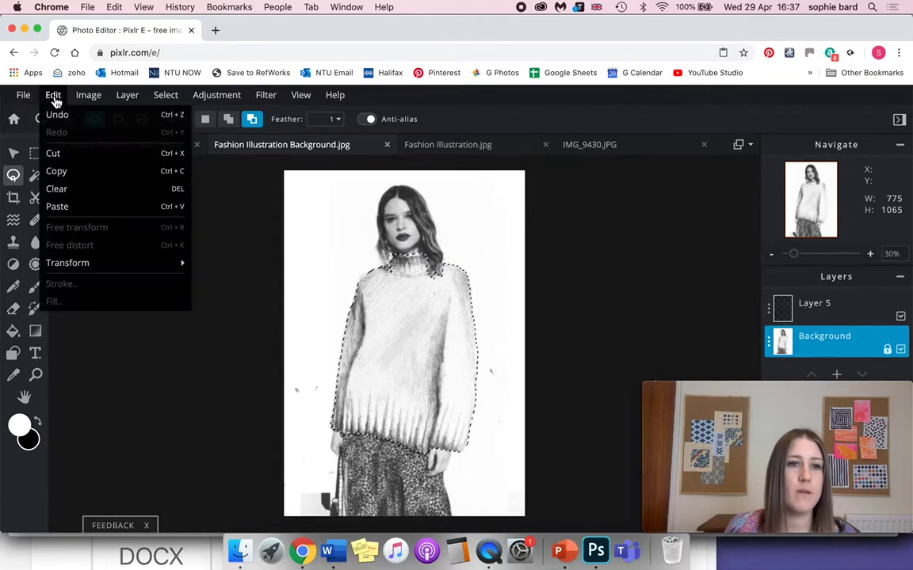
pyautogui.click(71, 171)
# Paste the copied jumper above the new empty layer and align it exactly over the original jumper
pyautogui.click(815, 316)
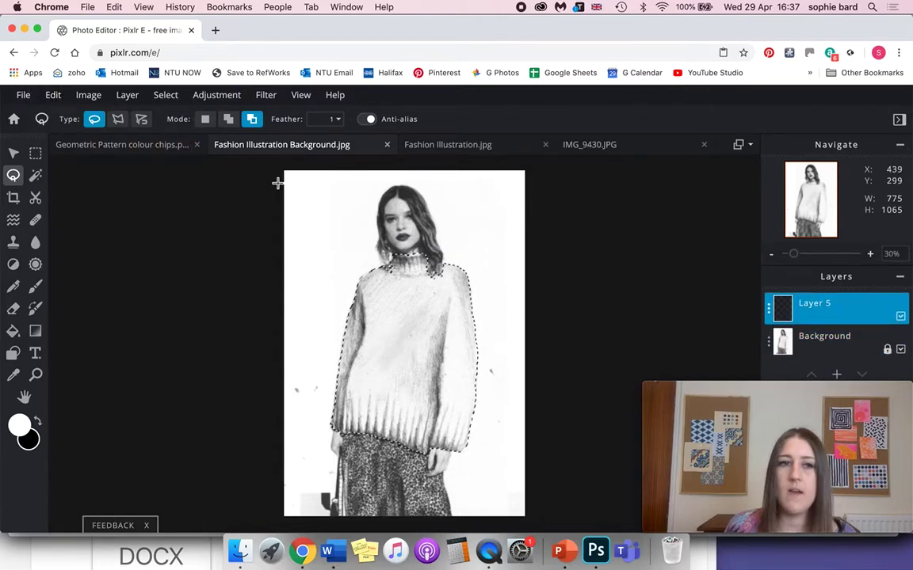
pyautogui.moveTo(57, 97)
pyautogui.click(85, 205)
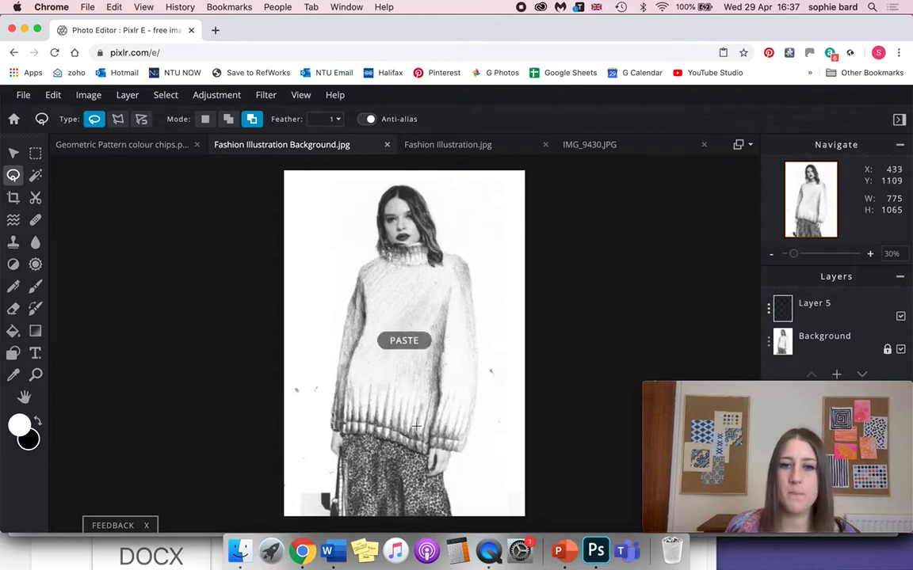
pyautogui.click(15, 154)
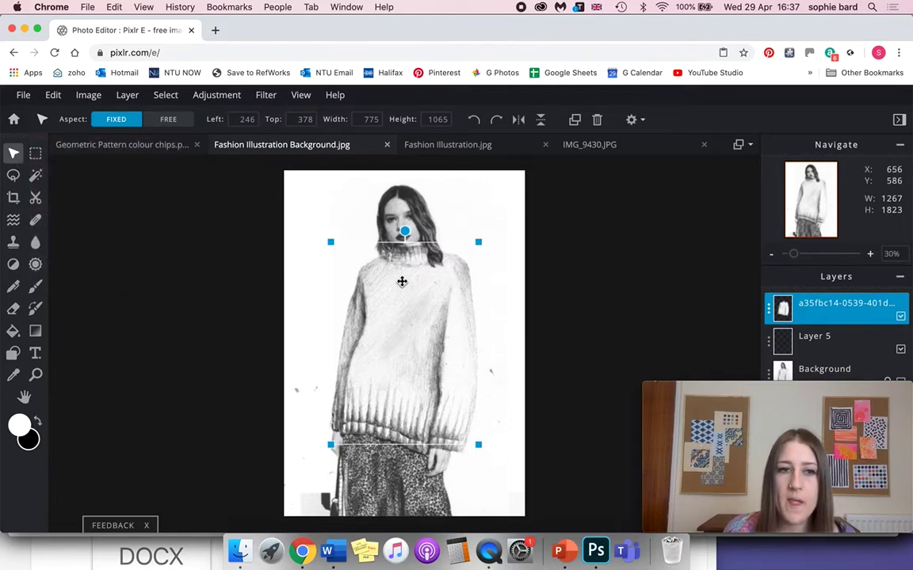
pyautogui.moveTo(422, 305); pyautogui.dragTo(420, 313)
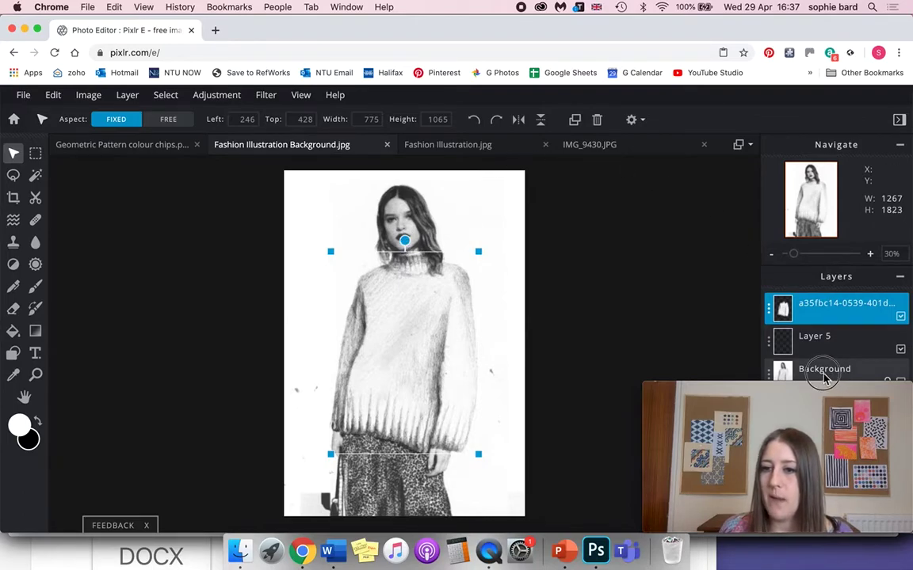
pyautogui.click(796, 376)
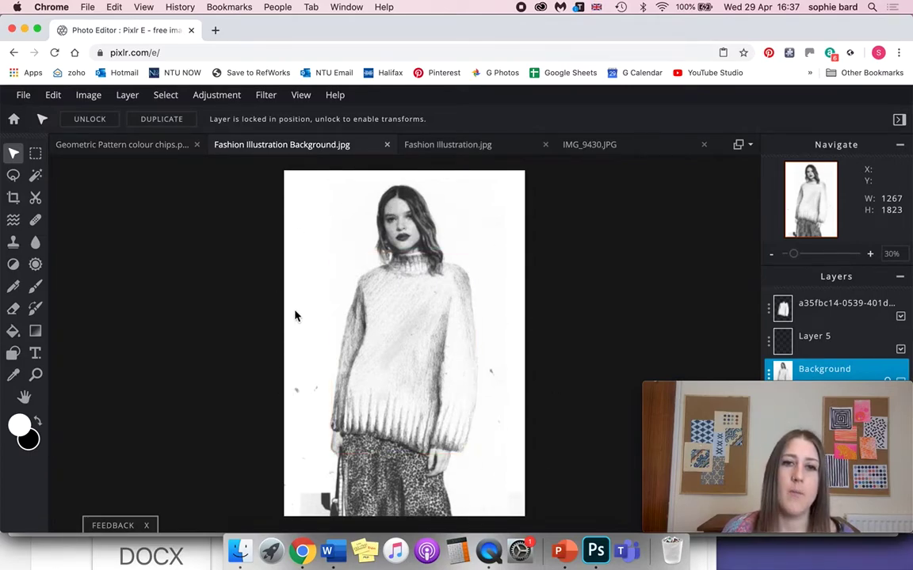
pyautogui.click(227, 101)
pyautogui.click(227, 98)
pyautogui.click(223, 102)
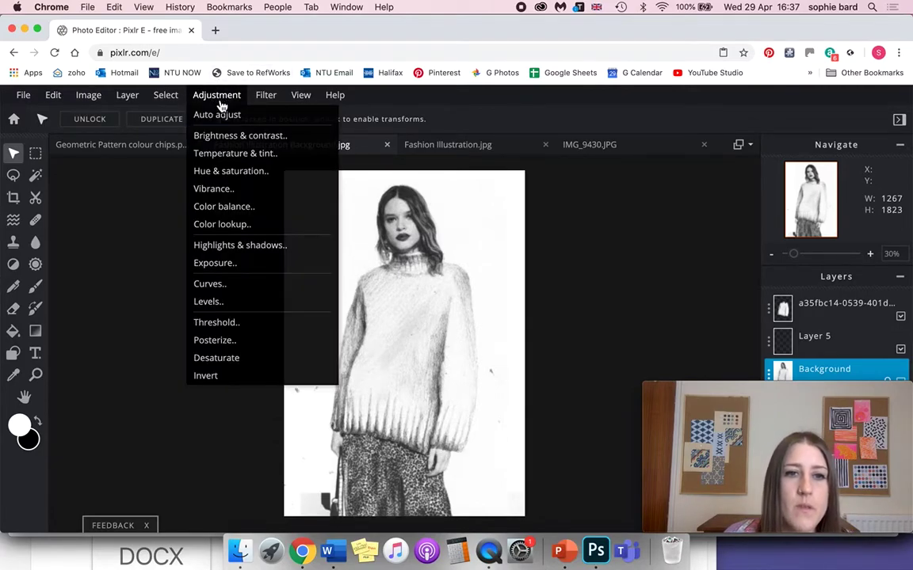
pyautogui.click(295, 141)
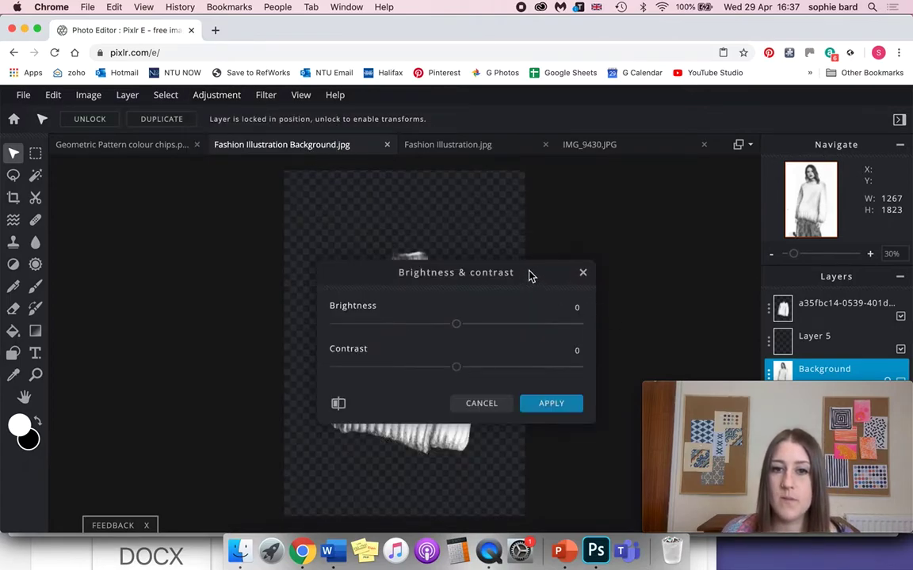
pyautogui.moveTo(529, 276); pyautogui.dragTo(652, 215)
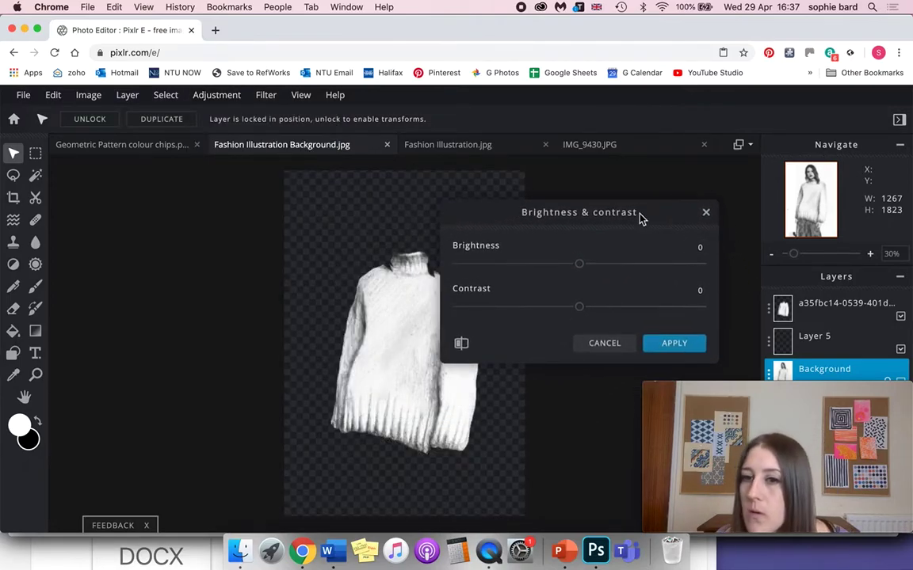
pyautogui.click(706, 212)
# Hide the pasted jumper layer and unlock the Background layer
pyautogui.moveTo(781, 388); pyautogui.dragTo(662, 416)
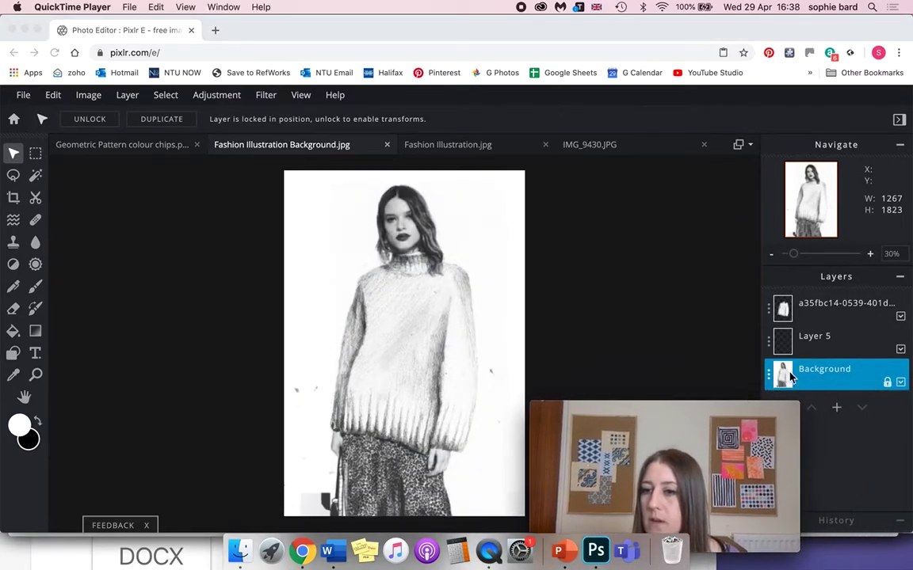
pyautogui.click(808, 317)
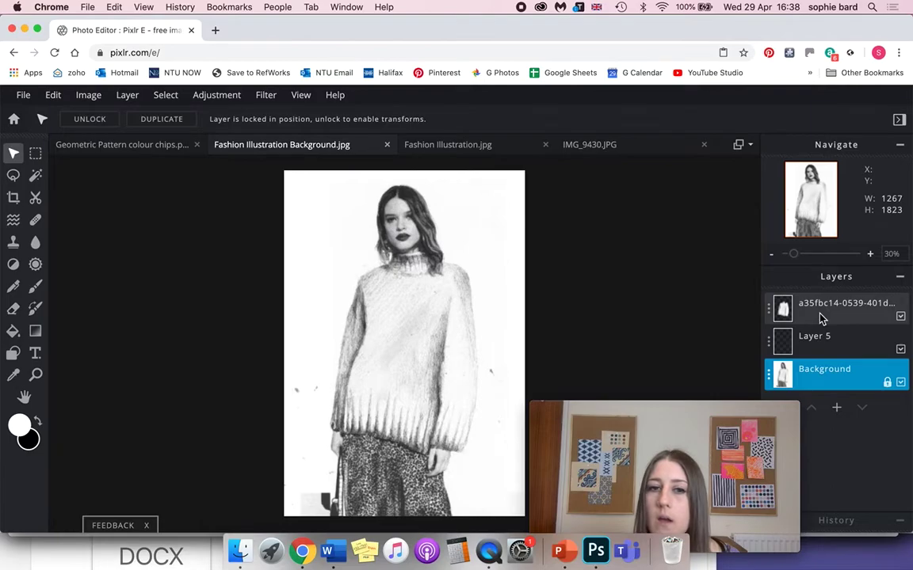
pyautogui.click(847, 322)
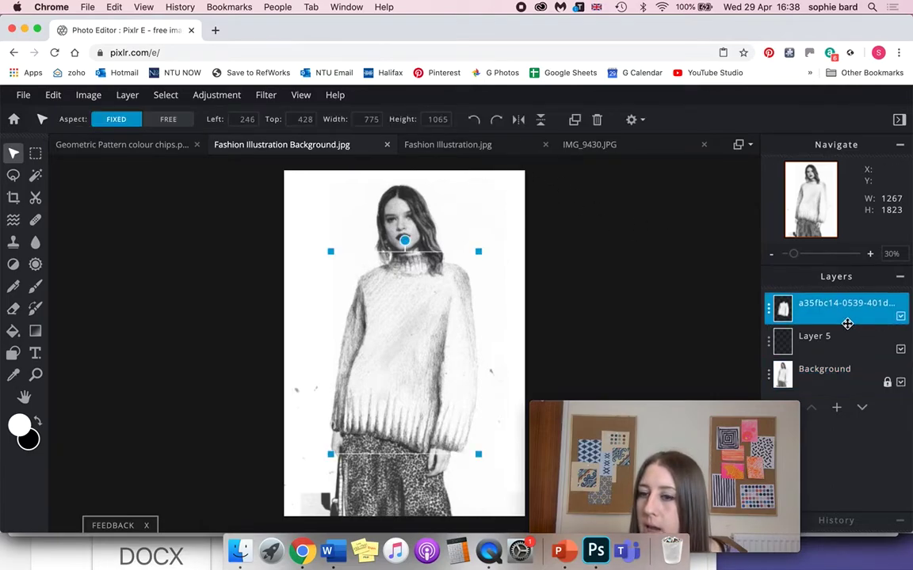
pyautogui.click(901, 316)
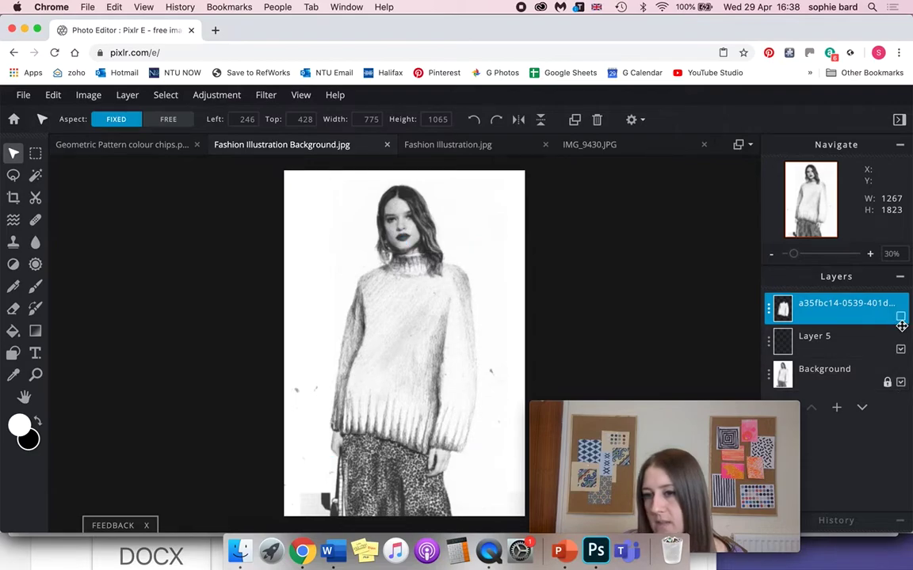
pyautogui.click(834, 342)
pyautogui.click(834, 383)
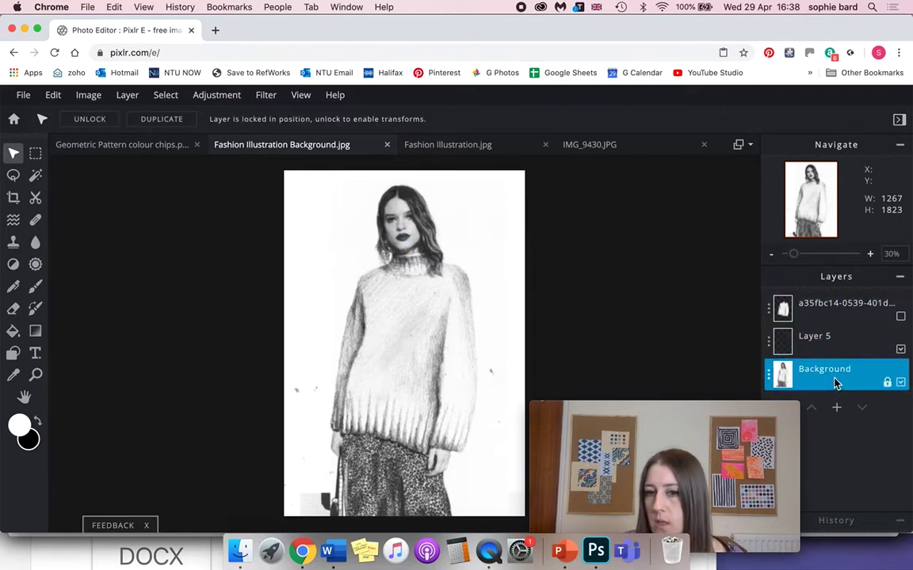
pyautogui.click(887, 384)
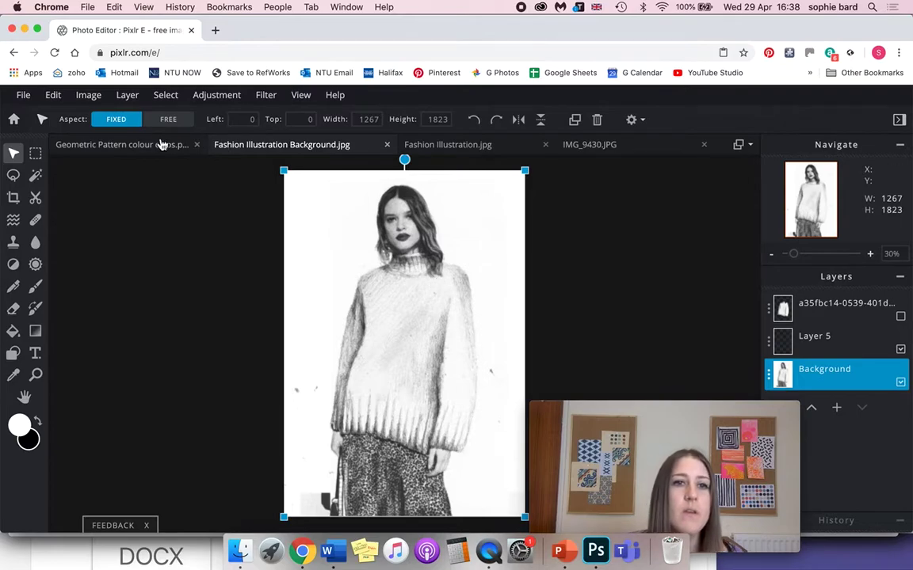
# Apply Brightness & contrast to the Background layer, with brightness slightly lowered and contrast raised
pyautogui.click(223, 98)
pyautogui.click(227, 137)
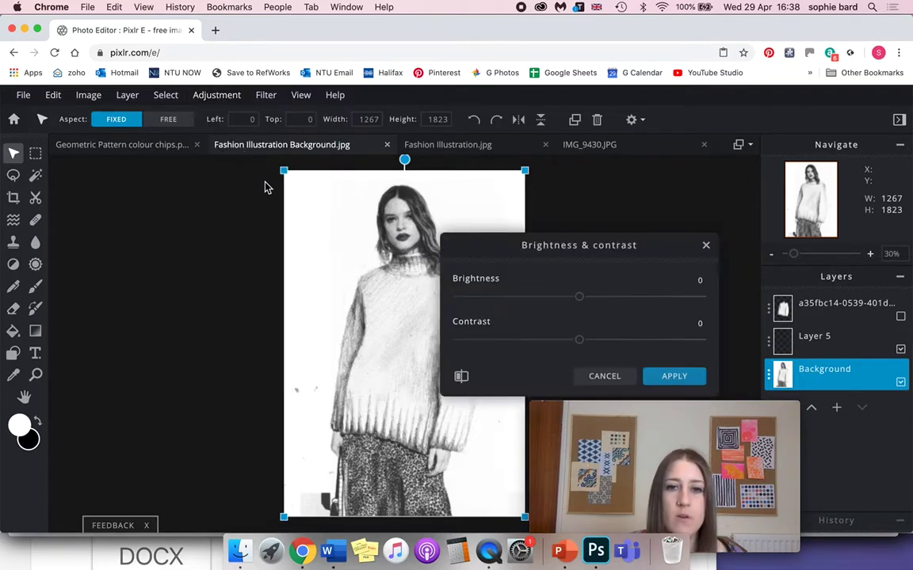
pyautogui.moveTo(501, 255); pyautogui.dragTo(610, 201)
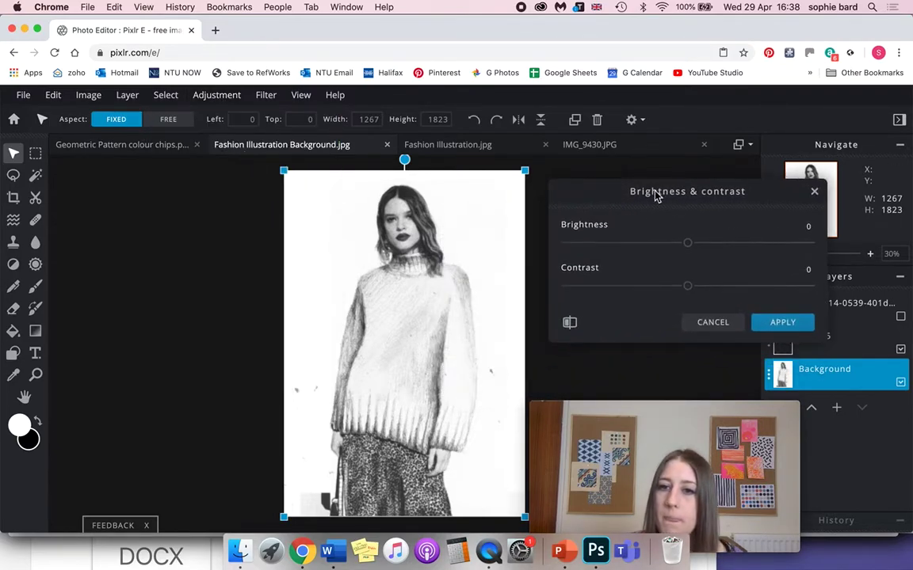
pyautogui.moveTo(688, 287); pyautogui.dragTo(709, 286)
pyautogui.moveTo(686, 246); pyautogui.dragTo(656, 247)
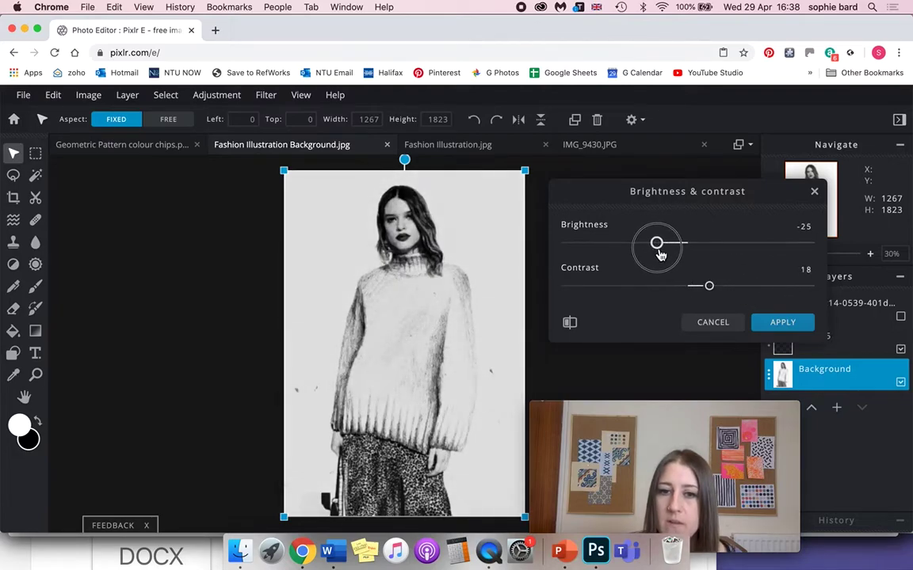
pyautogui.moveTo(723, 287); pyautogui.dragTo(729, 286)
pyautogui.moveTo(656, 242); pyautogui.dragTo(673, 244)
pyautogui.moveTo(729, 286); pyautogui.dragTo(707, 286)
pyautogui.moveTo(669, 245); pyautogui.dragTo(681, 250)
pyautogui.click(780, 323)
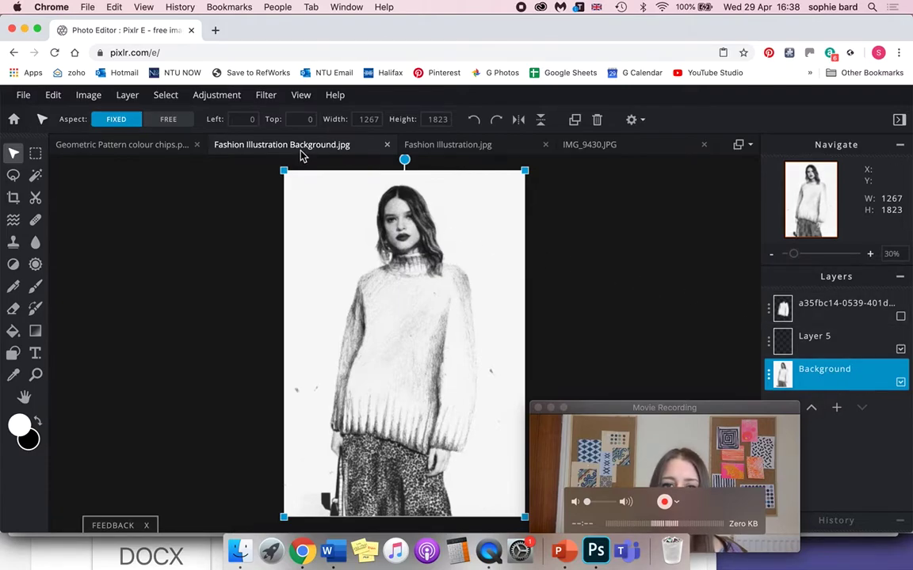
# Switch to the IMG_9430.JPG photo of the orange and purple glass roof
pyautogui.click(448, 151)
pyautogui.click(594, 148)
pyautogui.moveTo(600, 483); pyautogui.dragTo(713, 469)
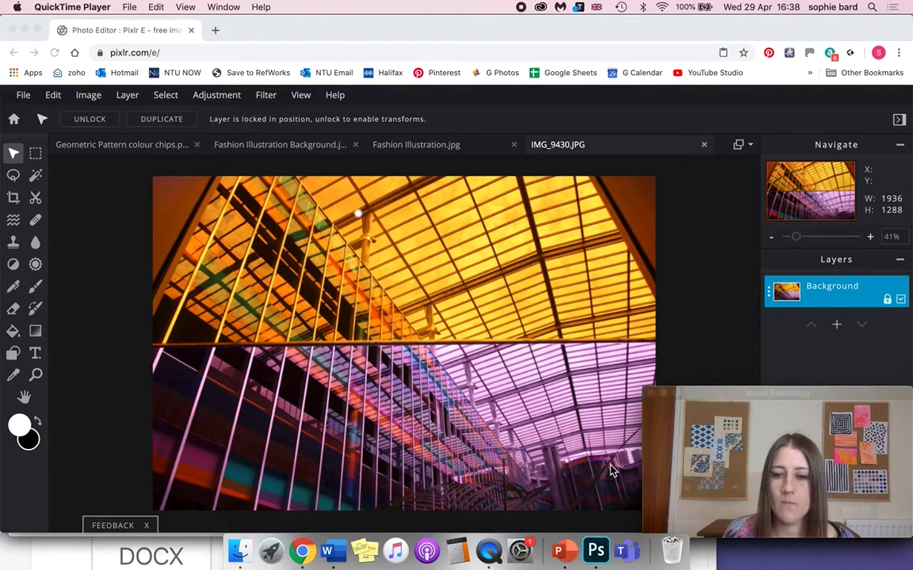
# Select a rectangle of about 1556 by 1149 px covering most of the glass roof photo and copy it
pyautogui.click(27, 152)
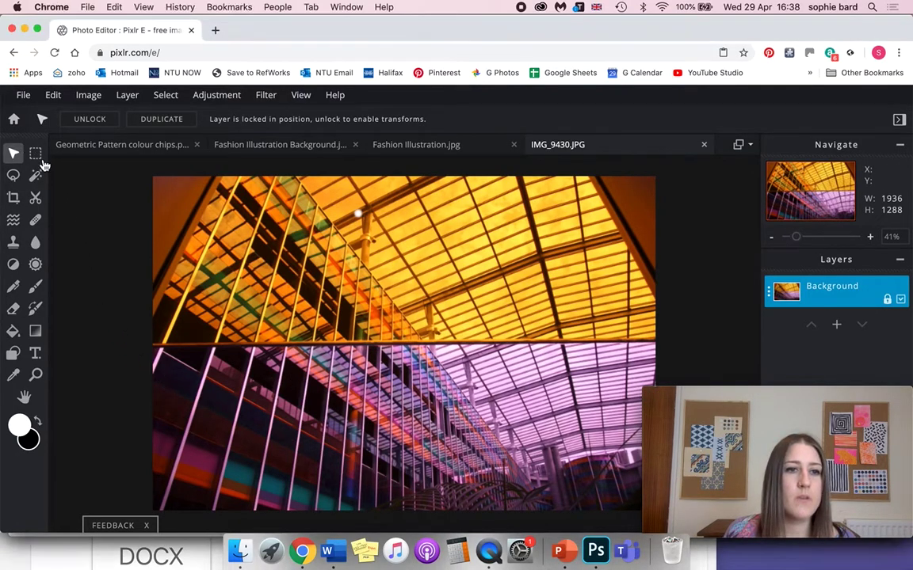
pyautogui.click(36, 153)
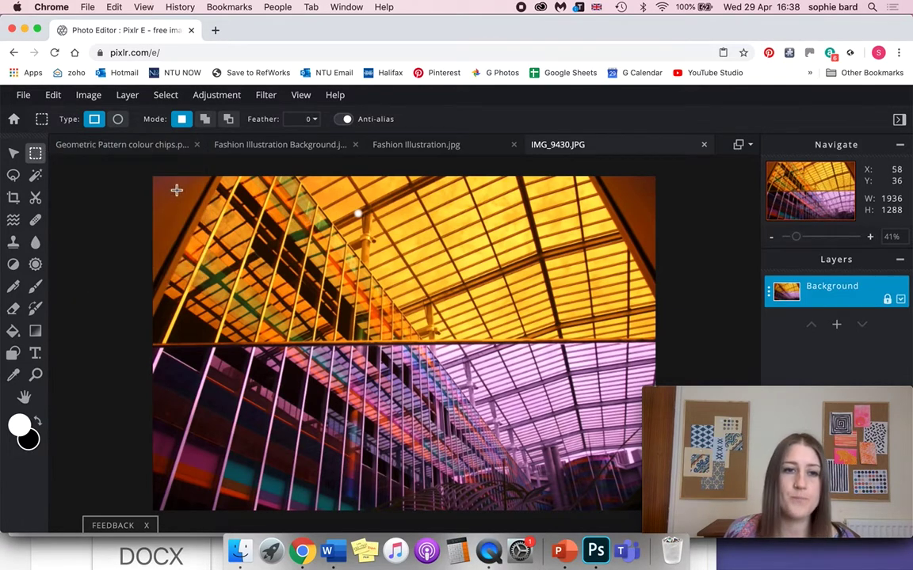
pyautogui.moveTo(208, 185); pyautogui.dragTo(611, 482)
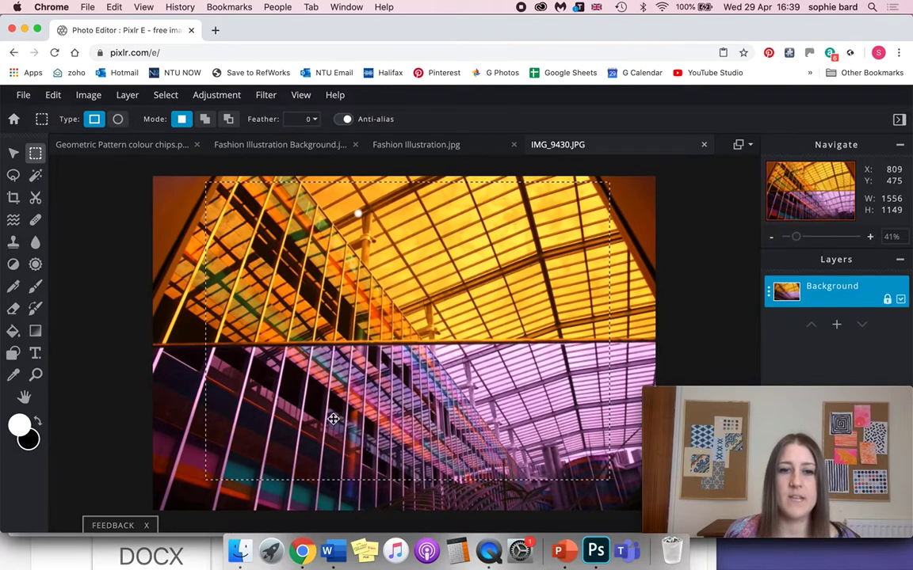
pyautogui.click(54, 95)
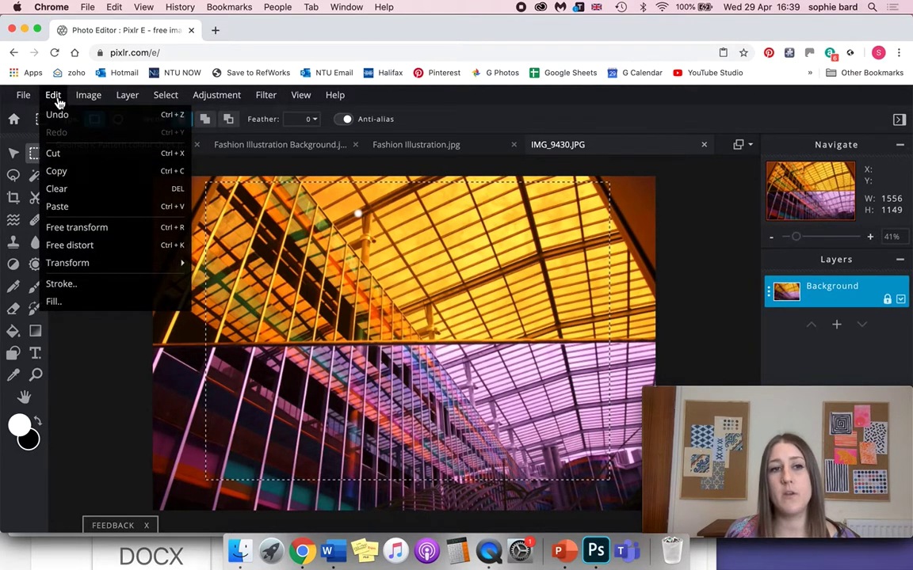
pyautogui.click(108, 184)
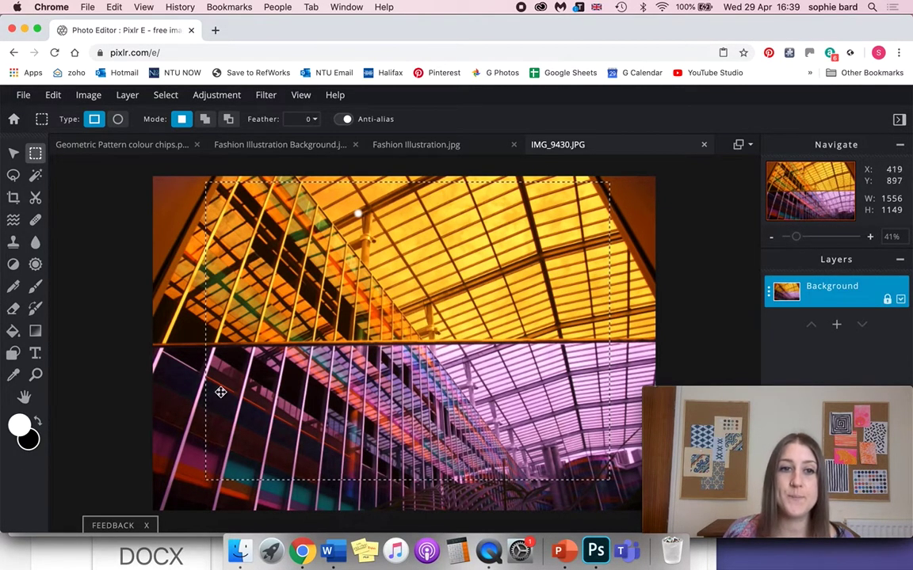
pyautogui.moveTo(53, 94)
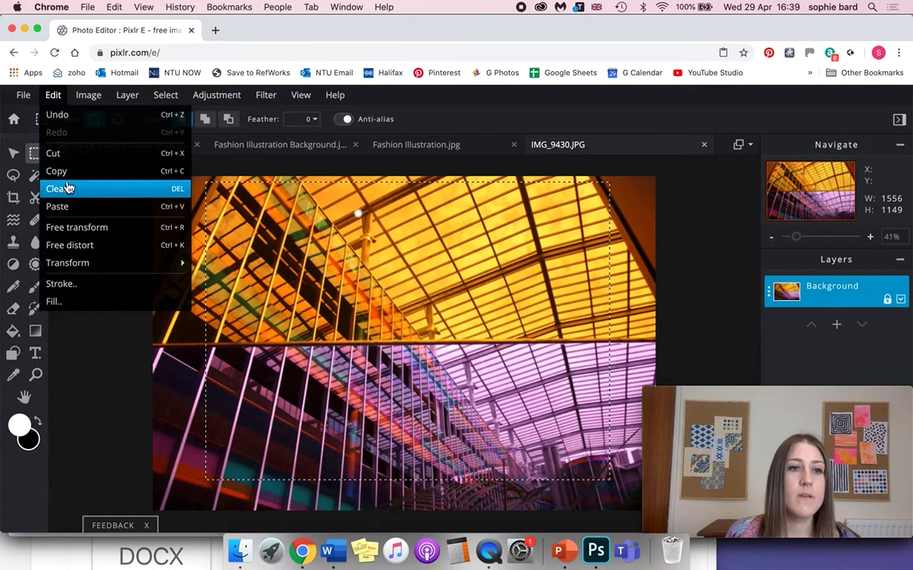
pyautogui.click(68, 188)
# Paste the copied photo into Fashion Illustration Background.jpg as a new layer above the hidden jumper layer
pyautogui.click(275, 147)
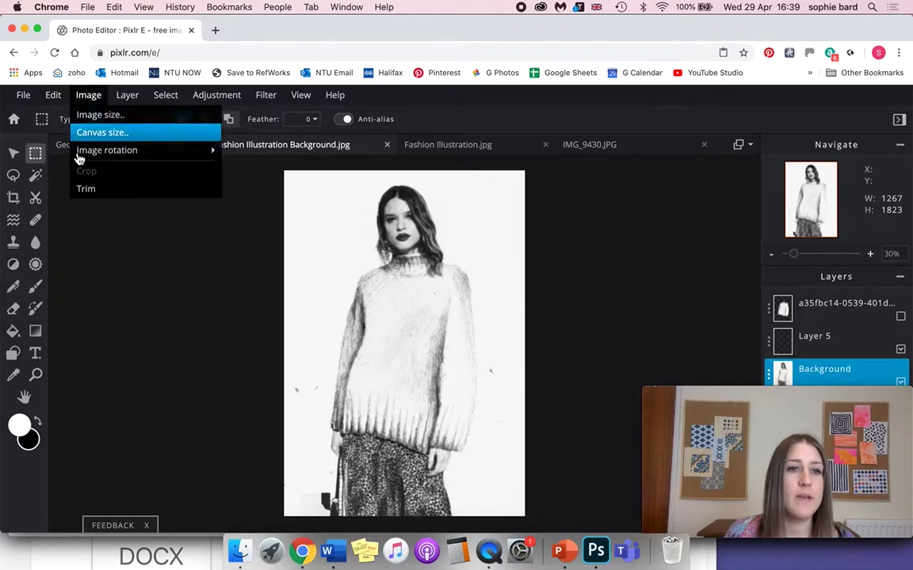
pyautogui.moveTo(54, 101)
pyautogui.click(57, 206)
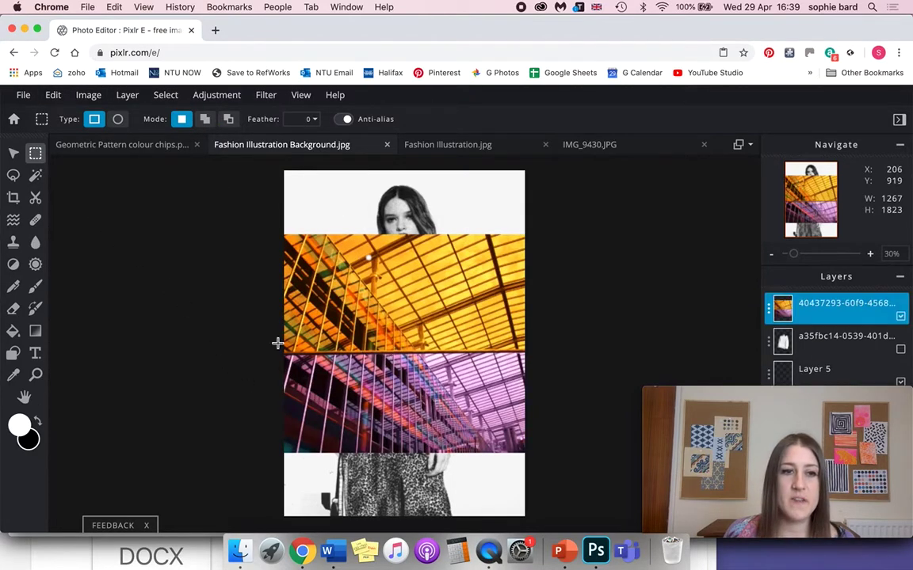
# Move the pasted photo over the model, rotate it clockwise and enlarge it proportionally to 1770 by 1307 px
pyautogui.click(16, 154)
pyautogui.moveTo(272, 236); pyautogui.dragTo(434, 404)
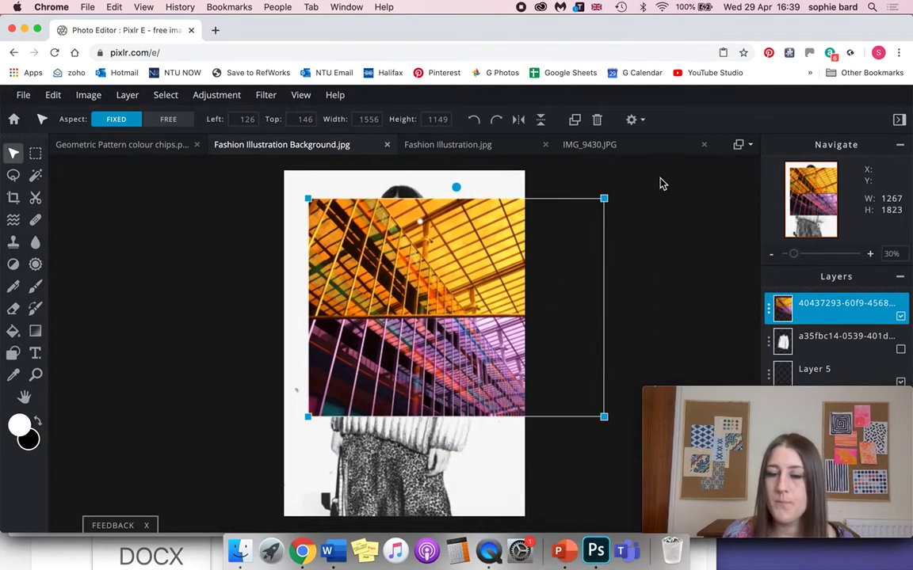
pyautogui.moveTo(457, 188); pyautogui.dragTo(568, 193)
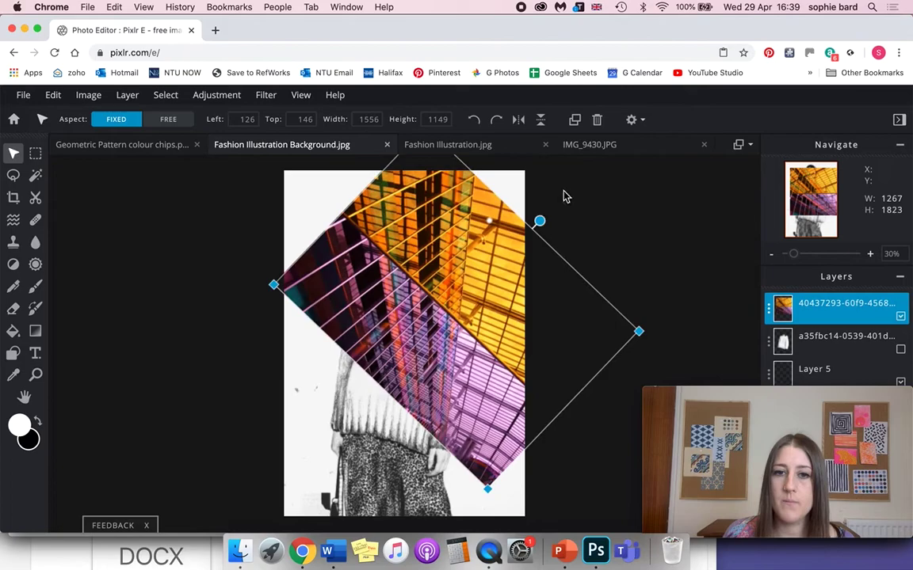
pyautogui.moveTo(440, 293); pyautogui.dragTo(370, 378)
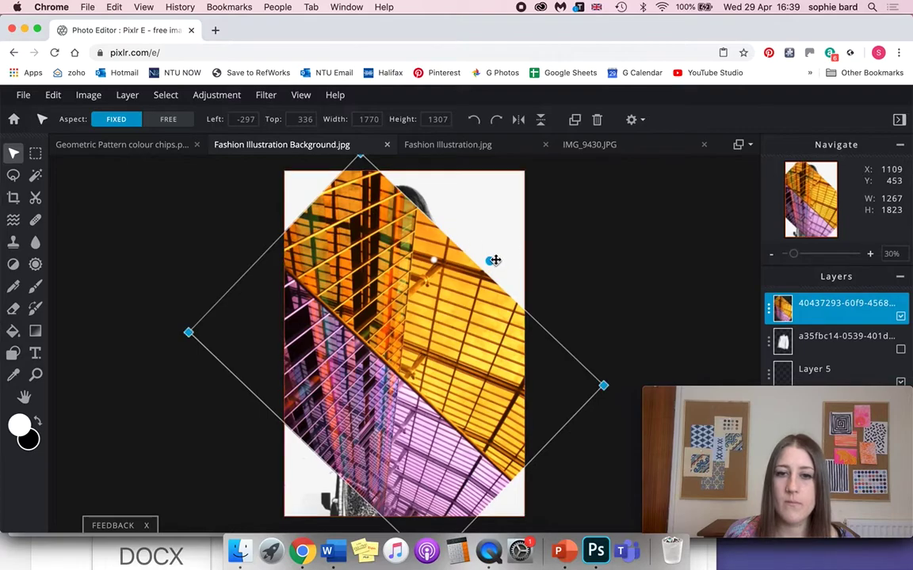
# Rotate the photo layer until its orange half lies over the upper jumper and its dividing beam slopes upward to the right
pyautogui.moveTo(494, 260); pyautogui.dragTo(517, 301)
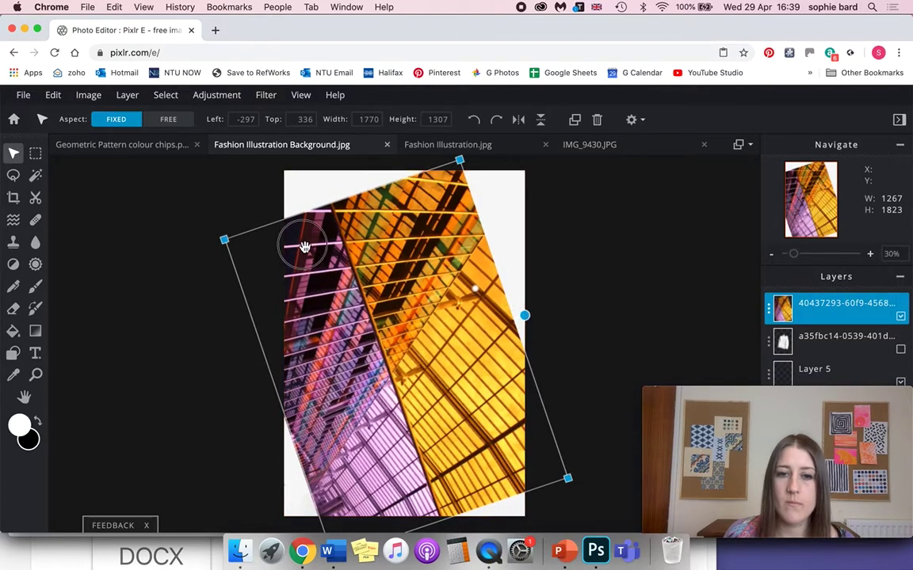
pyautogui.click(508, 301)
pyautogui.click(473, 339)
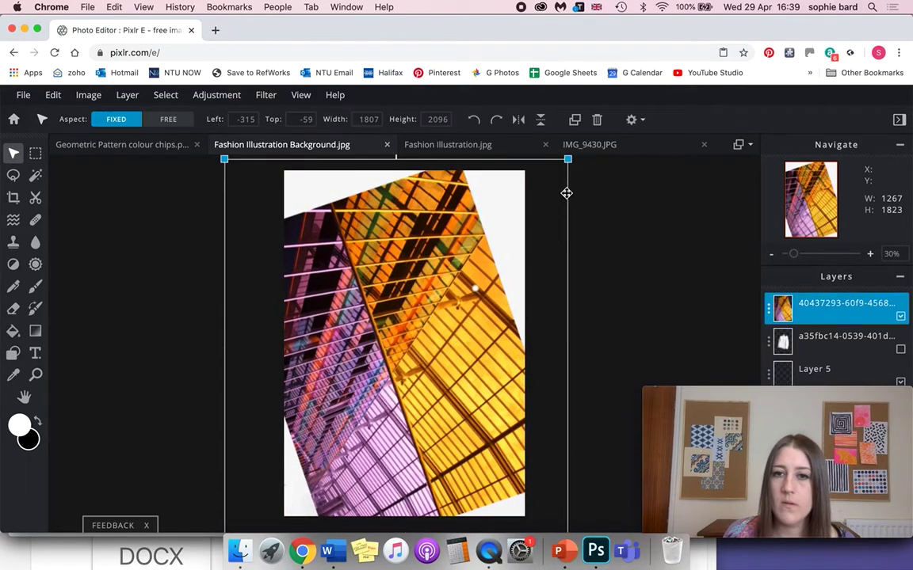
pyautogui.press('super+minus')
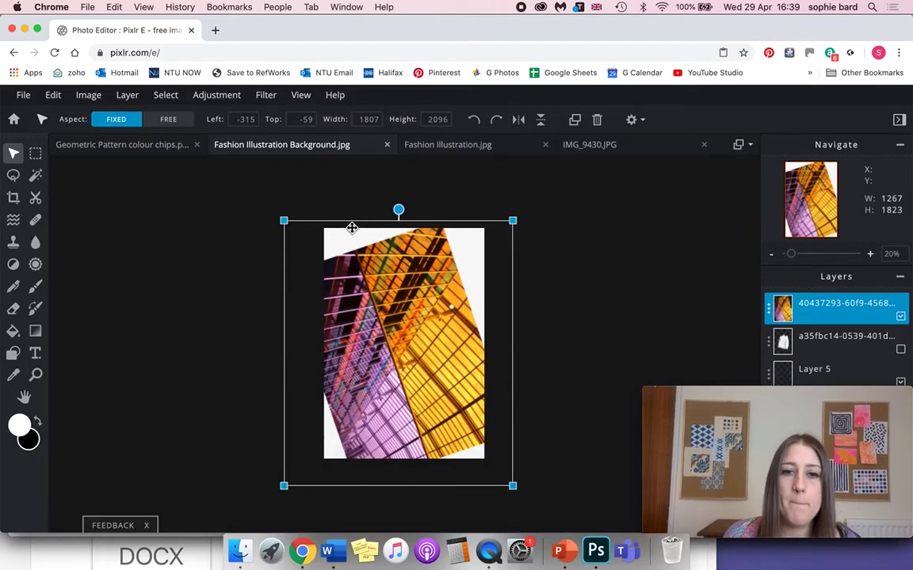
pyautogui.moveTo(398, 211); pyautogui.dragTo(258, 386)
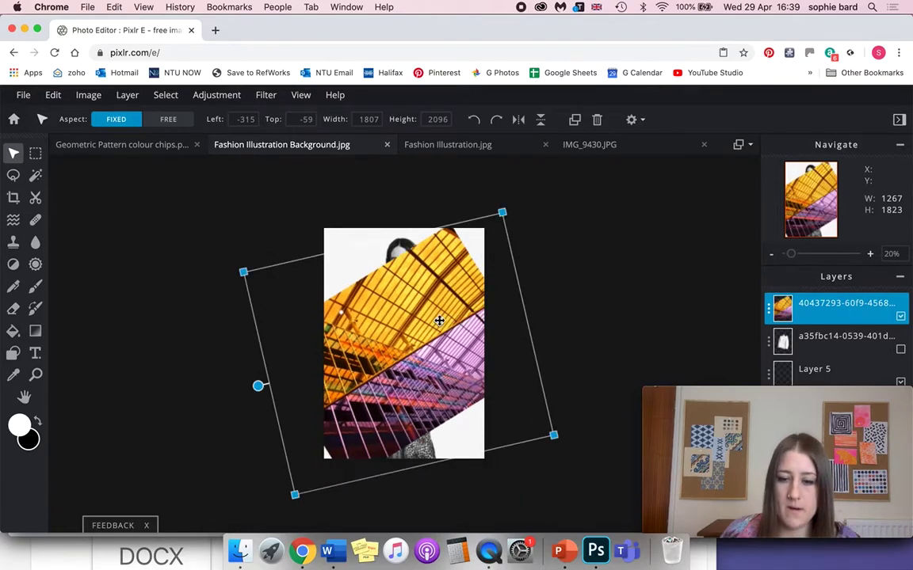
pyautogui.scroll(1, 439, 321)
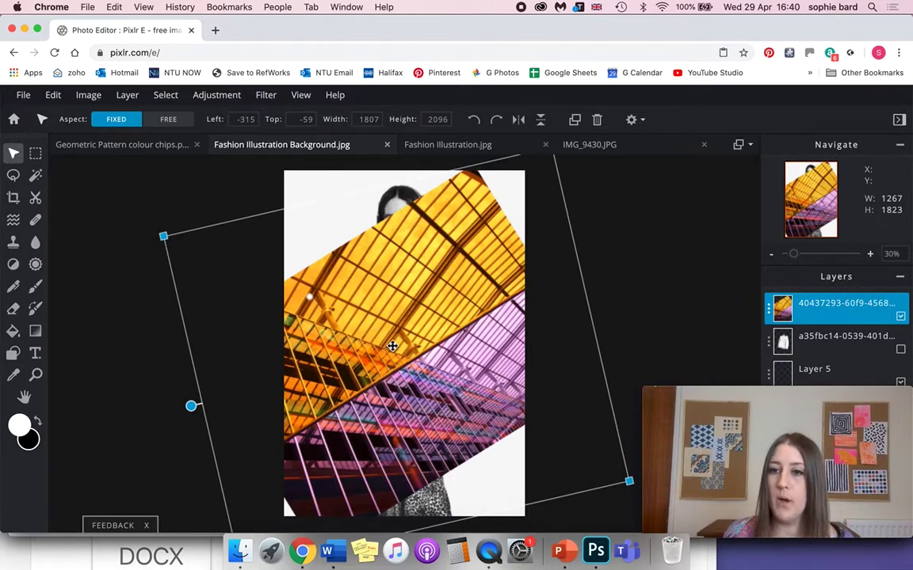
# Set the photo layer's transparency to 30 so the model can be seen through it
pyautogui.moveTo(724, 392)
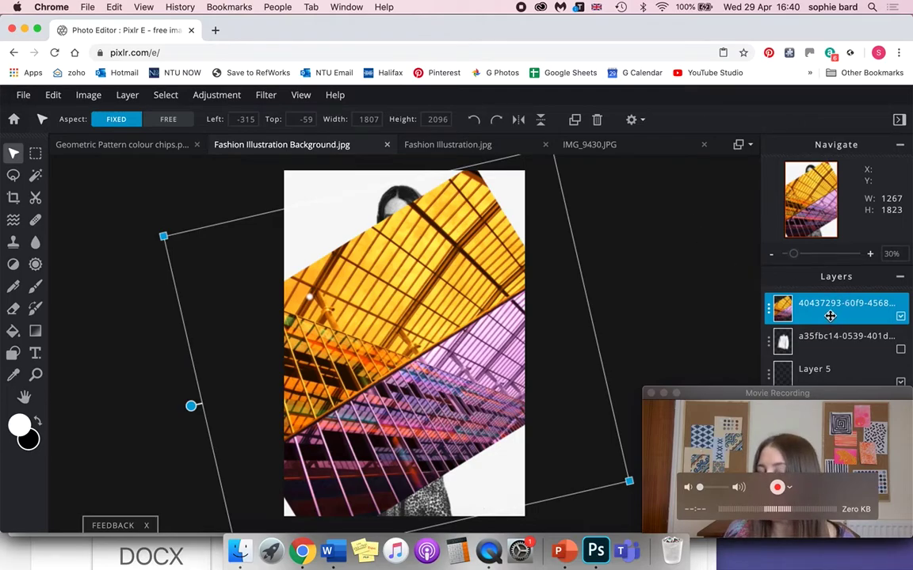
pyautogui.doubleClick(824, 313)
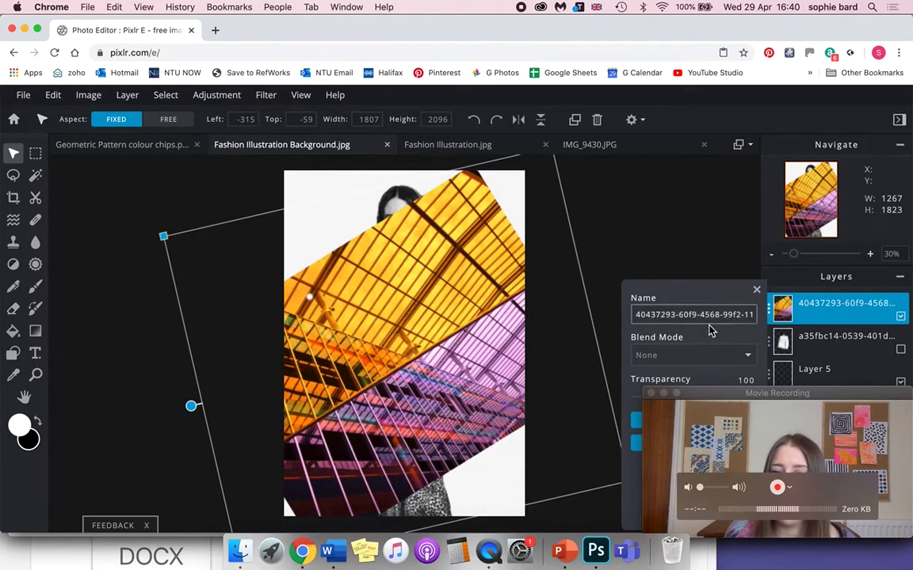
pyautogui.moveTo(668, 392); pyautogui.dragTo(115, 406)
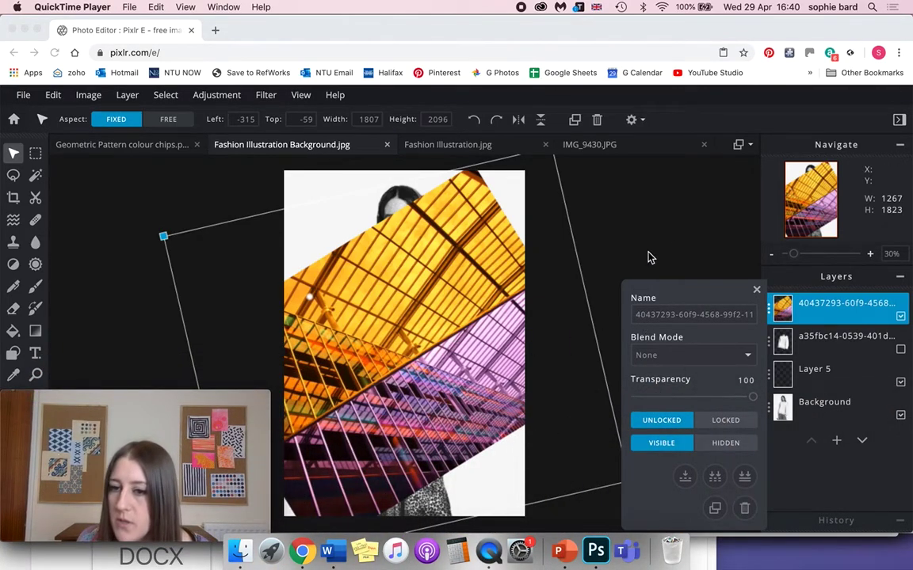
pyautogui.moveTo(742, 403); pyautogui.dragTo(670, 397)
pyautogui.click(339, 311)
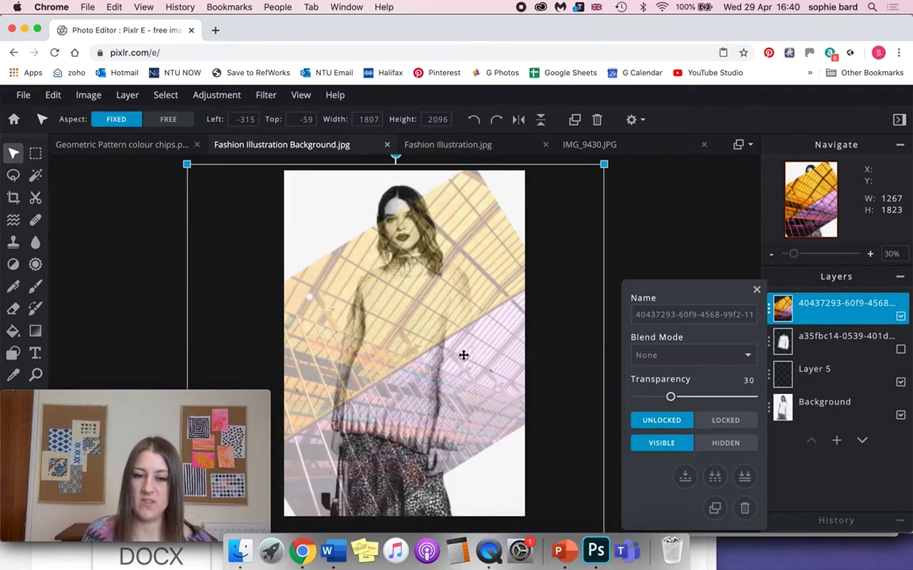
pyautogui.click(756, 290)
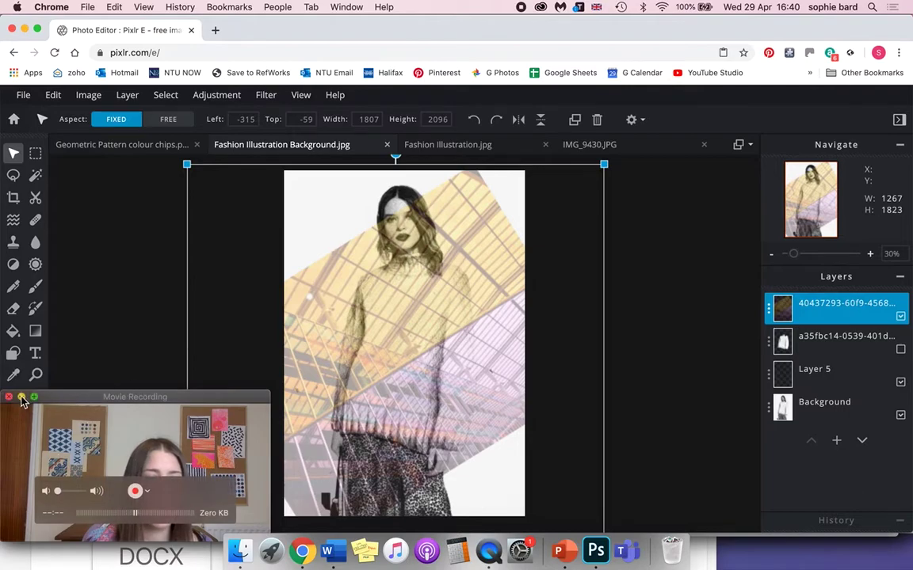
pyautogui.click(22, 359)
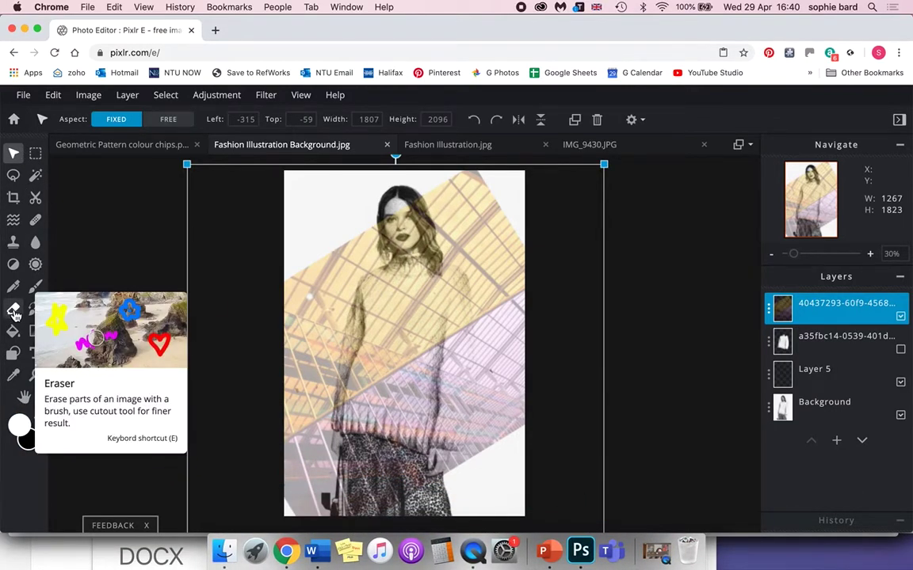
# Erase part of the photo layer's orange area to the left of the model's hair with a 40 px eraser
pyautogui.click(14, 312)
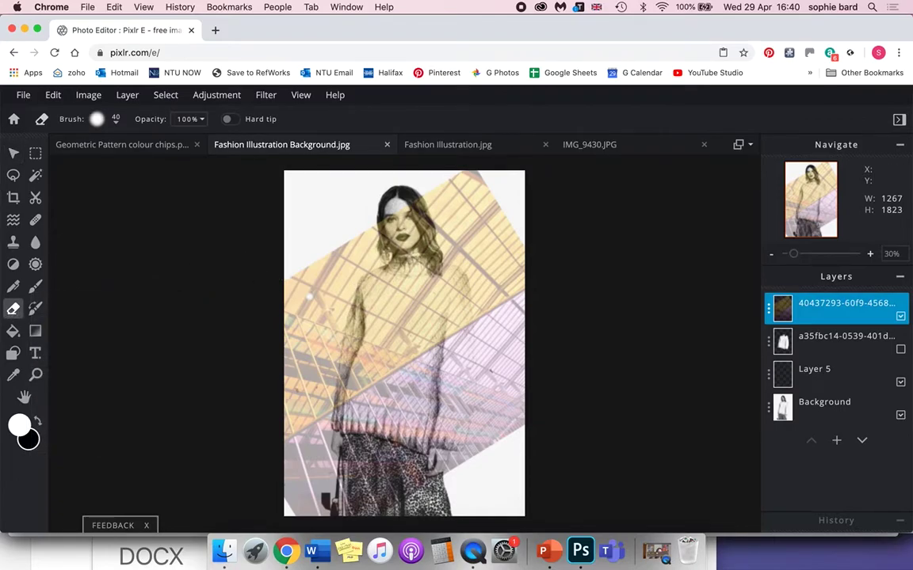
pyautogui.scroll(3, 405, 210)
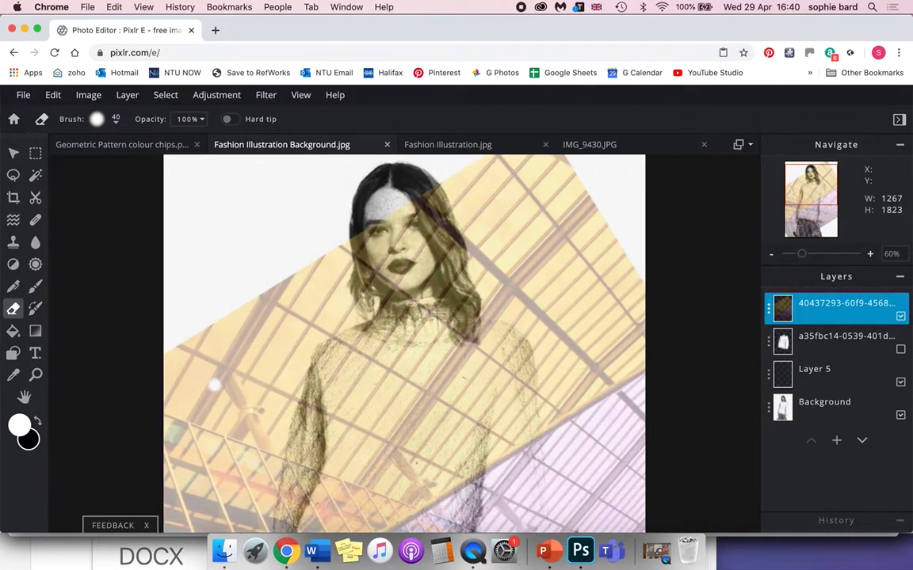
pyautogui.scroll(3, 214, 386)
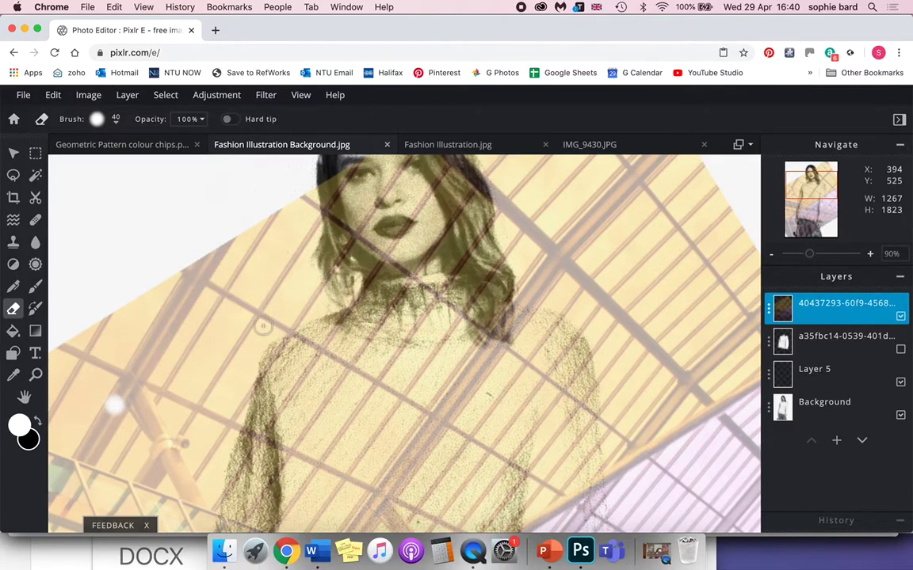
pyautogui.moveTo(271, 266)
pyautogui.mouseDown()
pyautogui.moveTo(207, 253)
pyautogui.moveTo(190, 230)
pyautogui.moveTo(235, 301)
pyautogui.moveTo(265, 309)
pyautogui.moveTo(261, 225)
pyautogui.moveTo(250, 286)
pyautogui.moveTo(171, 371)
pyautogui.moveTo(100, 359)
pyautogui.moveTo(172, 363)
pyautogui.mouseUp()
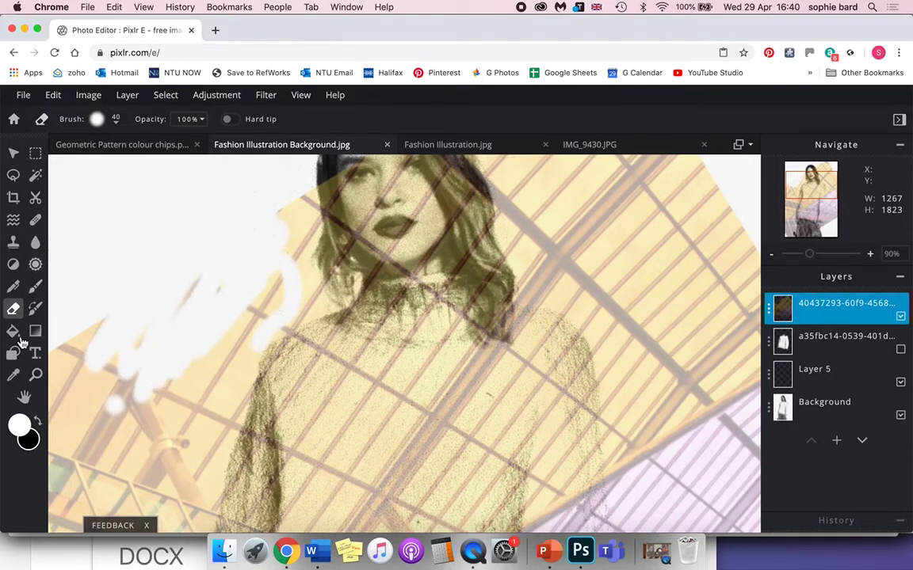
# Enlarge the eraser brush to 236 px and erase a soft spot of the photo to the right of the model's hair
pyautogui.click(116, 121)
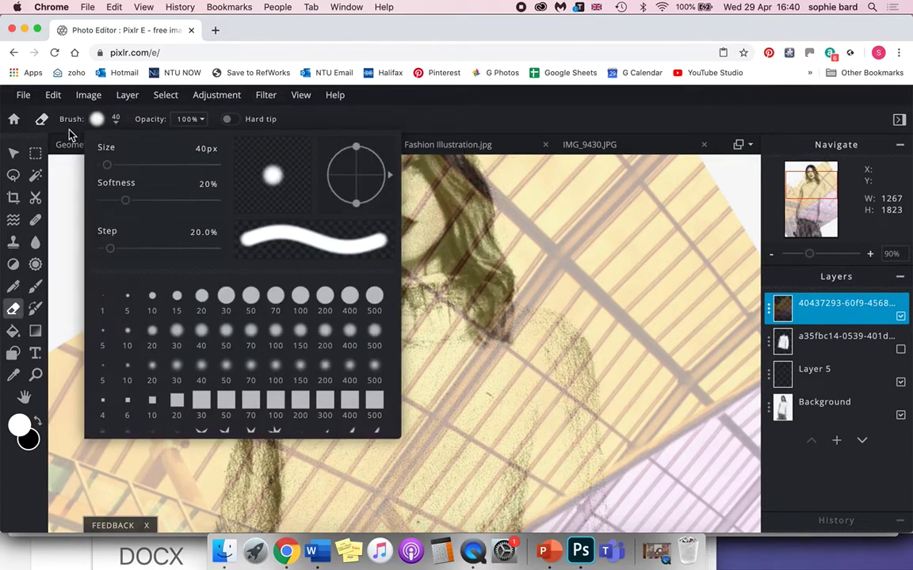
pyautogui.moveTo(109, 165)
pyautogui.mouseDown()
pyautogui.moveTo(199, 169)
pyautogui.moveTo(129, 165)
pyautogui.mouseUp()
pyautogui.click(508, 308)
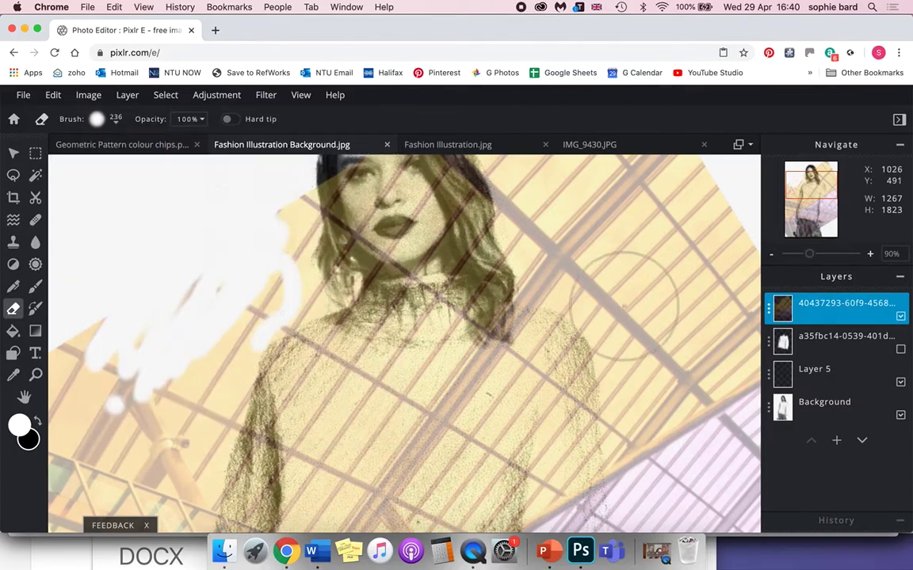
pyautogui.click(656, 236)
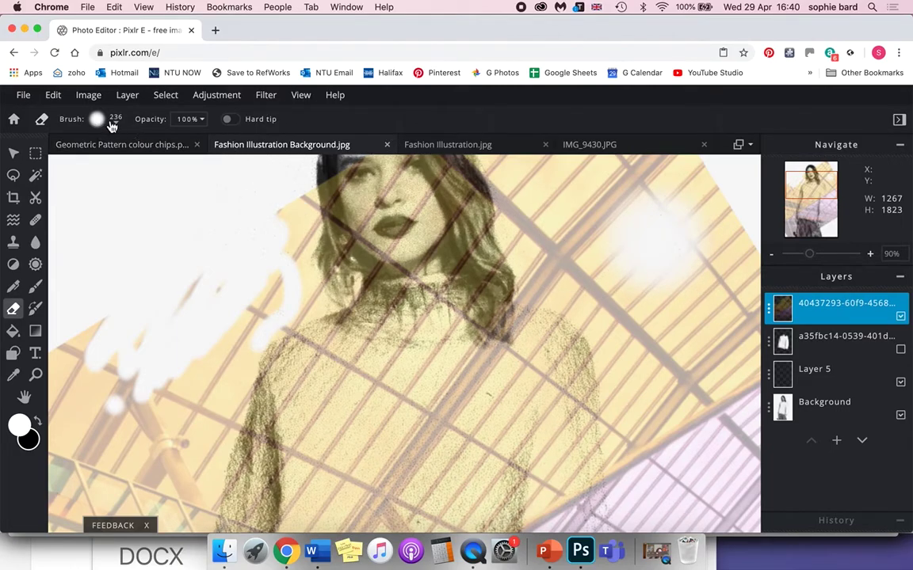
# Reduce the eraser's softness to 2% and erase a larger area of the photo to the left of the model
pyautogui.click(117, 126)
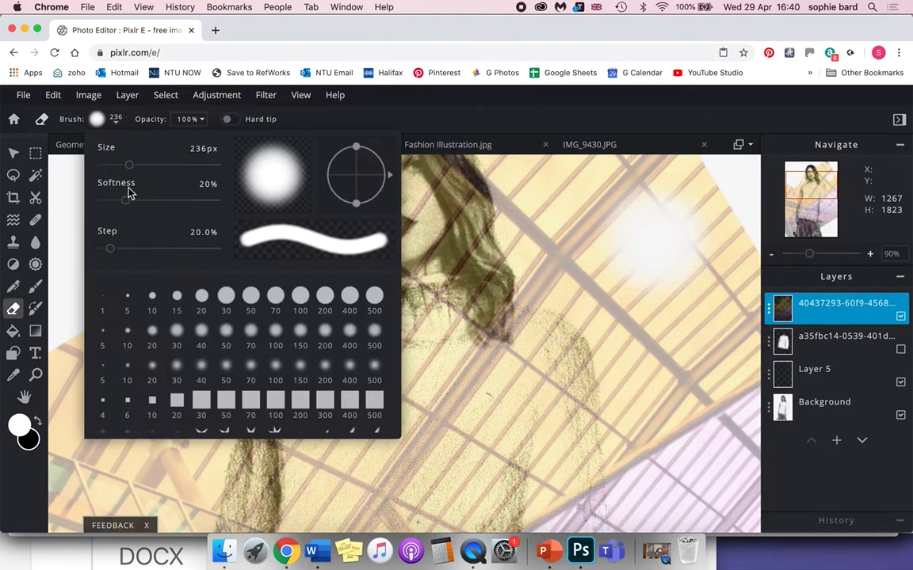
pyautogui.moveTo(127, 201); pyautogui.dragTo(102, 200)
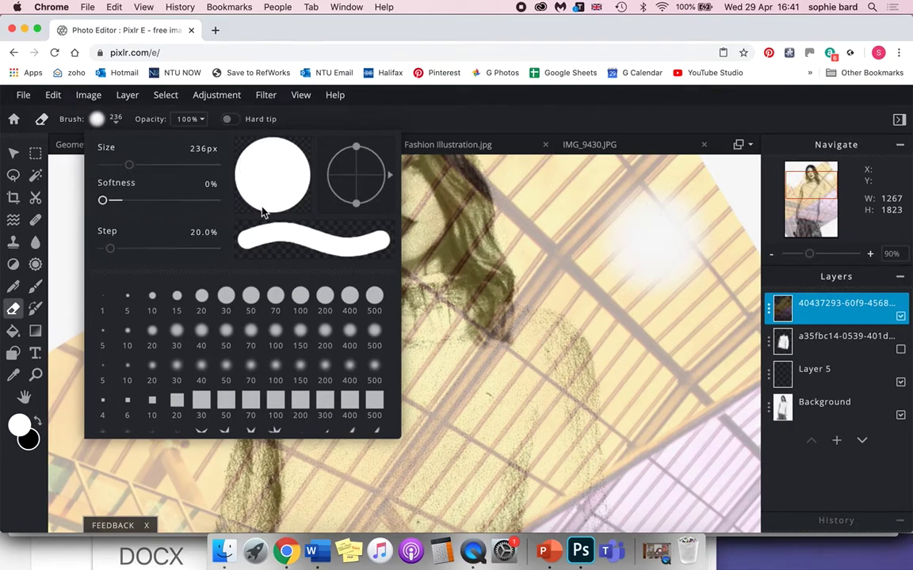
pyautogui.moveTo(103, 201)
pyautogui.mouseDown()
pyautogui.moveTo(110, 205)
pyautogui.moveTo(97, 199)
pyautogui.moveTo(111, 202)
pyautogui.moveTo(95, 198)
pyautogui.moveTo(108, 205)
pyautogui.mouseUp()
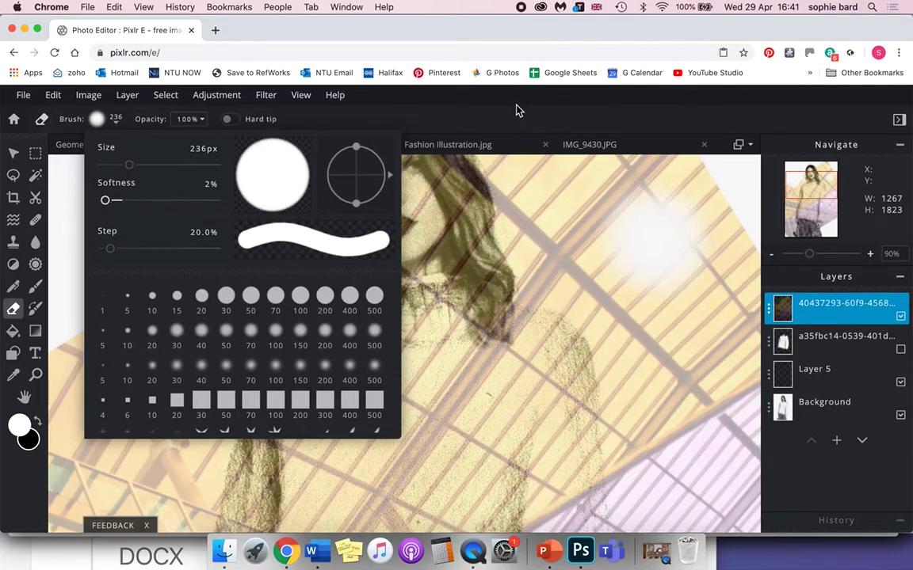
pyautogui.click(516, 110)
pyautogui.click(172, 302)
# Reduce the eraser brush size to 41 px
pyautogui.click(119, 127)
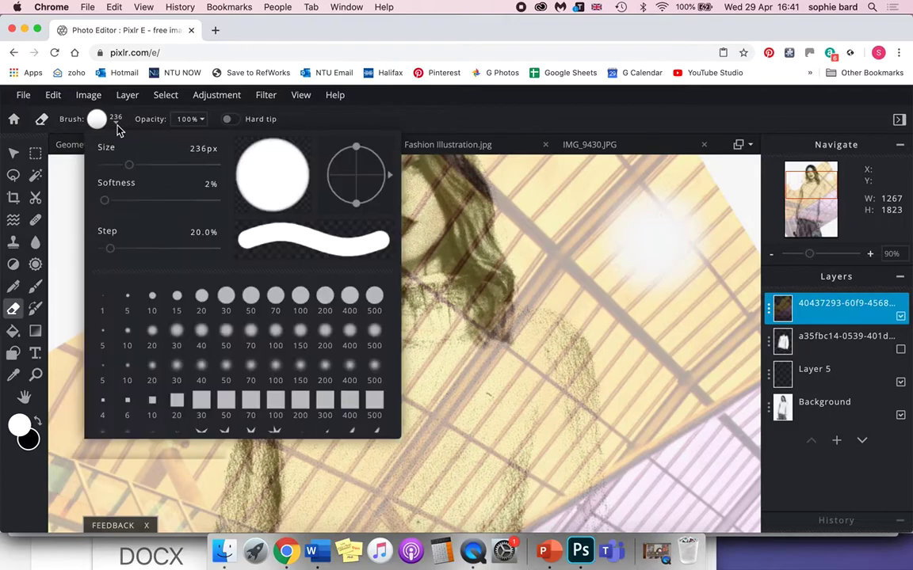
pyautogui.moveTo(130, 166); pyautogui.dragTo(107, 164)
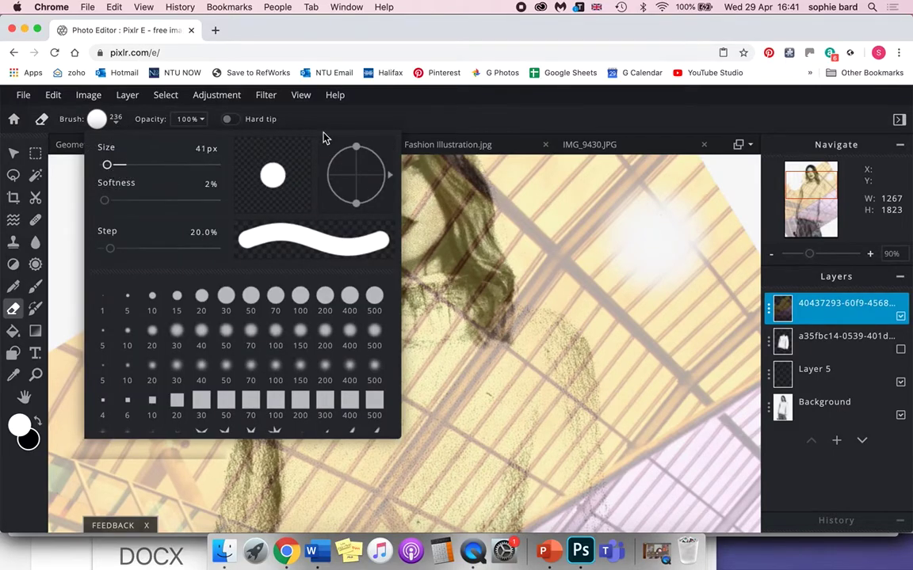
pyautogui.click(566, 317)
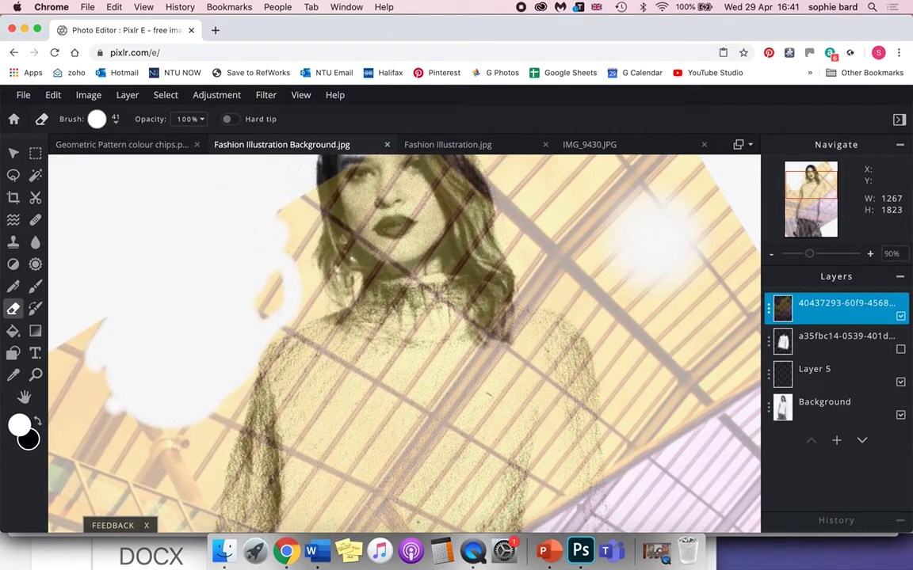
# Erase a strip of the photo layer to the left of the model's upper sleeve
pyautogui.click(870, 254)
pyautogui.scroll(-5, 217, 422)
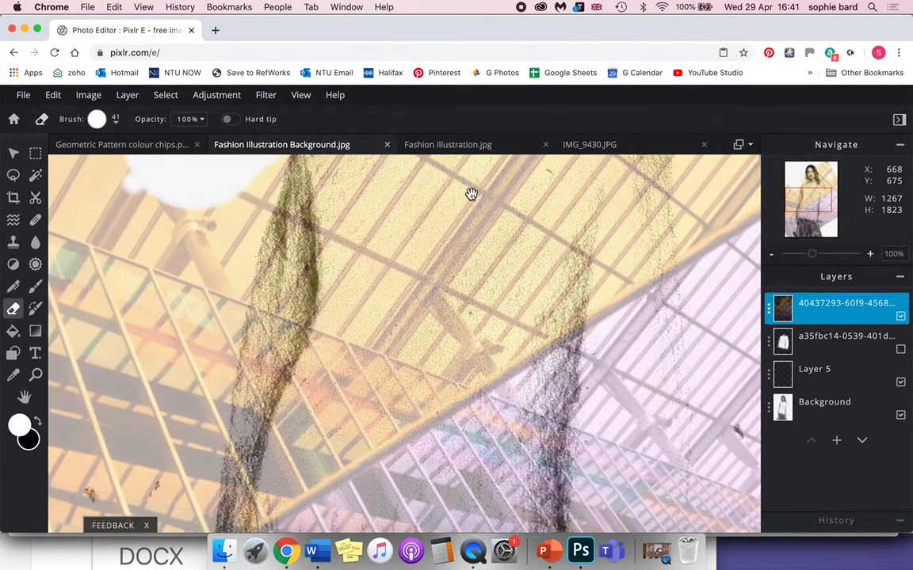
pyautogui.moveTo(217, 230)
pyautogui.mouseDown()
pyautogui.moveTo(226, 194)
pyautogui.moveTo(207, 178)
pyautogui.mouseUp()
pyautogui.click(870, 254)
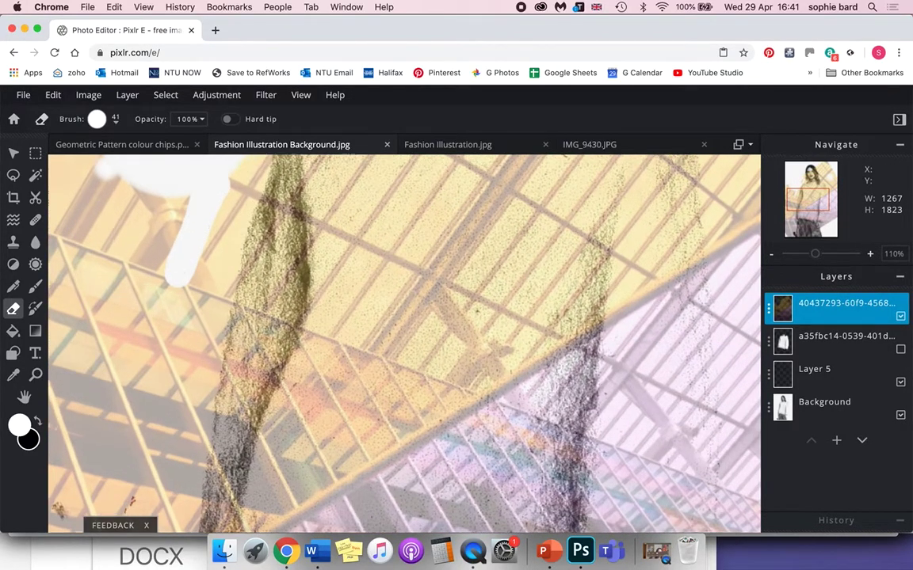
pyautogui.scroll(3, 418, 390)
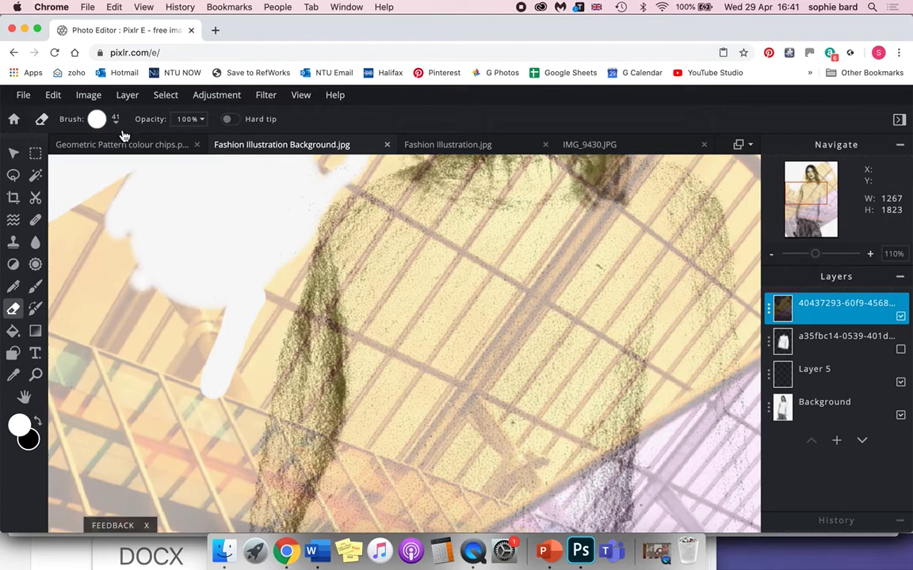
# Set the eraser softness to 3% and erase the photo outside the jumper's left shoulder and upper sleeve
pyautogui.click(116, 121)
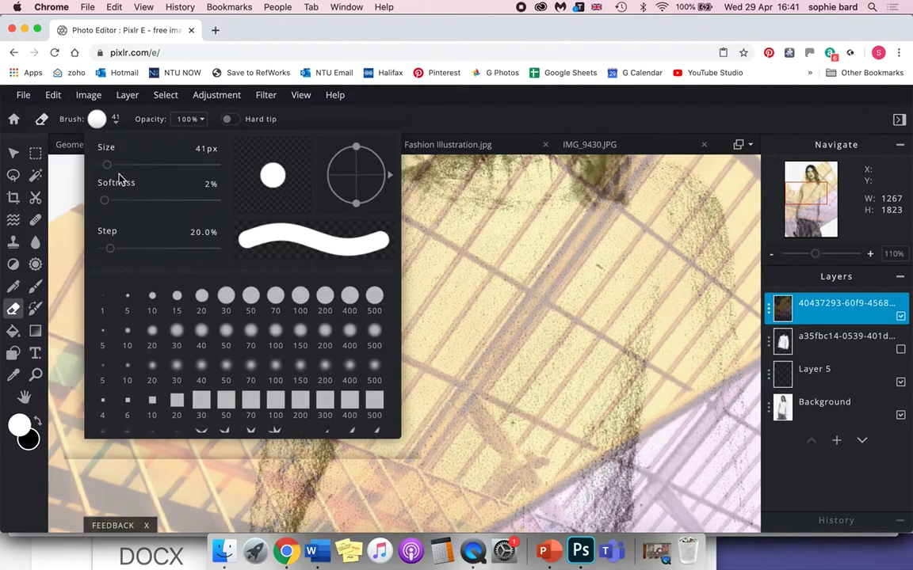
pyautogui.moveTo(112, 202); pyautogui.dragTo(106, 200)
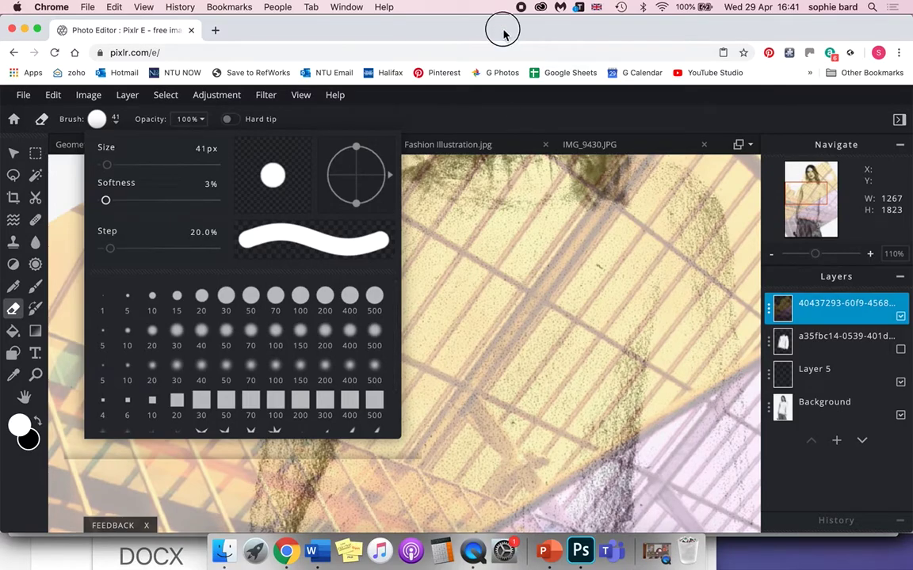
pyautogui.click(473, 250)
pyautogui.moveTo(268, 271)
pyautogui.mouseDown()
pyautogui.moveTo(261, 326)
pyautogui.moveTo(299, 237)
pyautogui.moveTo(267, 336)
pyautogui.moveTo(236, 352)
pyautogui.moveTo(178, 301)
pyautogui.moveTo(106, 158)
pyautogui.moveTo(122, 194)
pyautogui.moveTo(91, 327)
pyautogui.moveTo(104, 380)
pyautogui.mouseUp()
pyautogui.moveTo(199, 329); pyautogui.dragTo(219, 315)
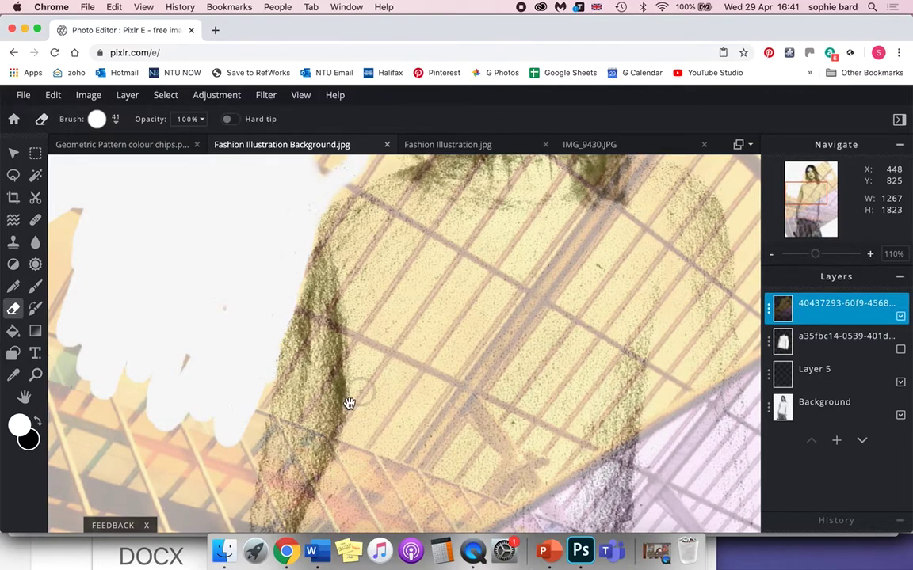
# Erase the photo along the outer edge of the jumper's left sleeve down towards the cuff
pyautogui.moveTo(347, 405); pyautogui.dragTo(428, 330)
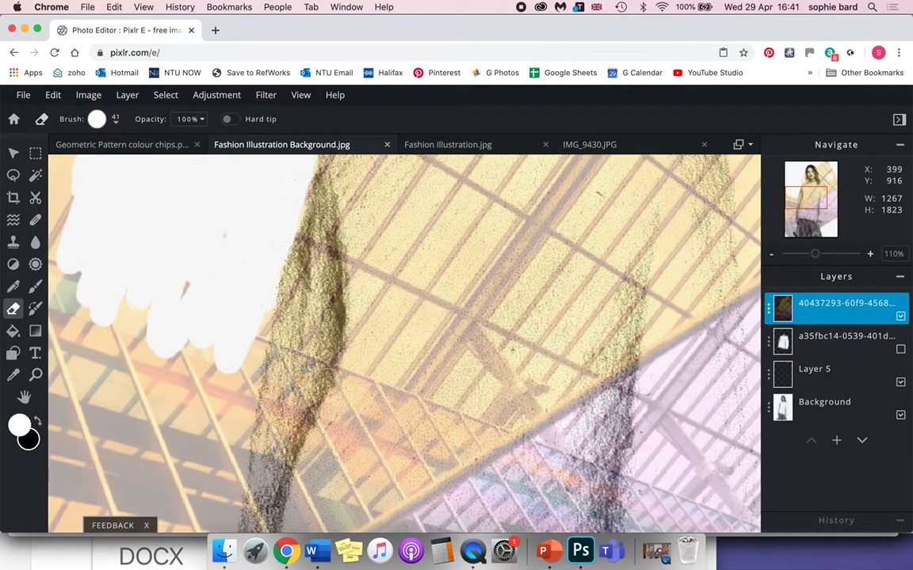
pyautogui.scroll(-5, 347, 391)
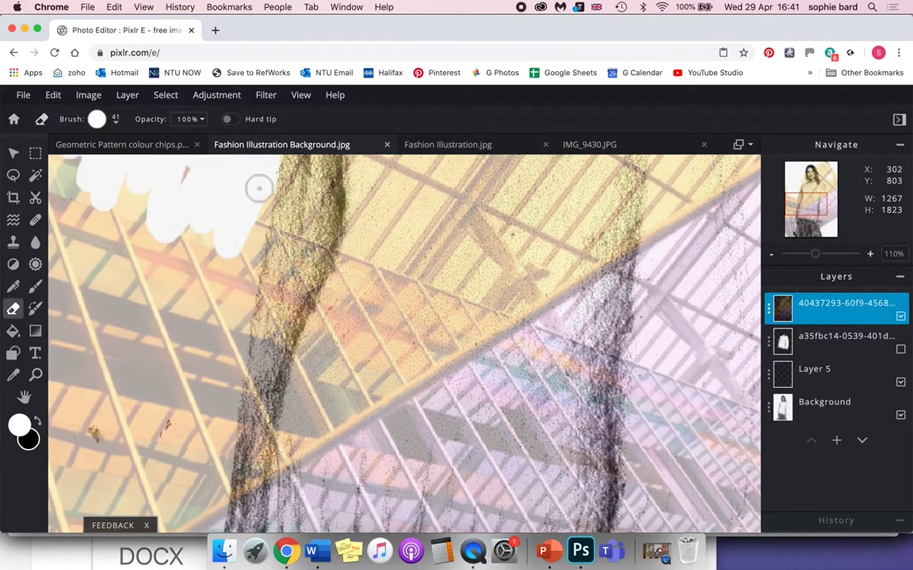
pyautogui.moveTo(255, 201); pyautogui.dragTo(225, 366)
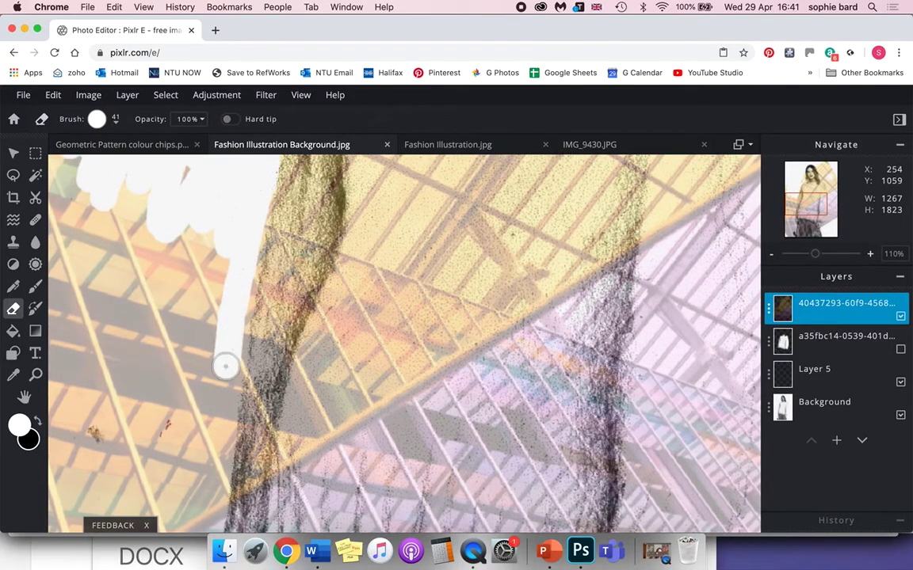
pyautogui.moveTo(259, 201); pyautogui.dragTo(219, 460)
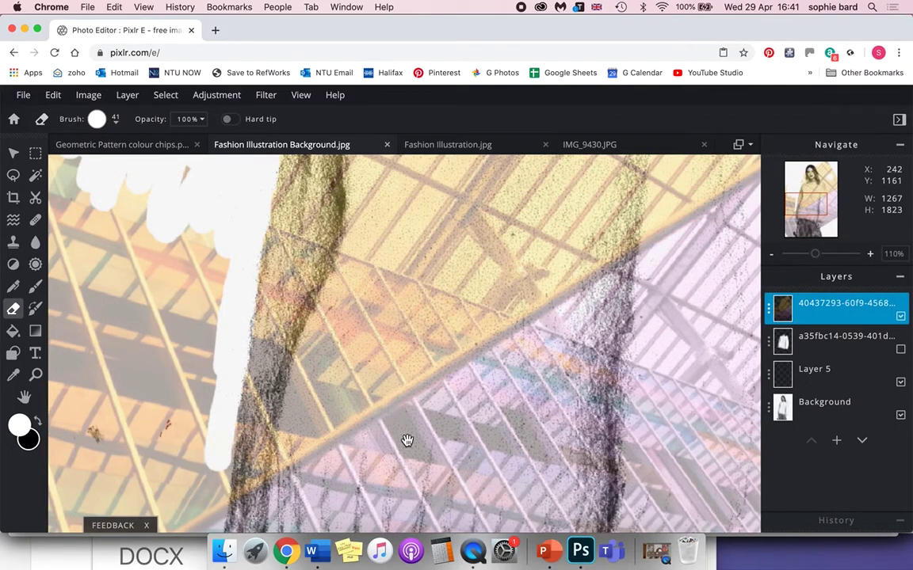
# Erase the photo beside the jumper's lower left edge and below its hem over the hand and upper skirt
pyautogui.moveTo(435, 452); pyautogui.dragTo(506, 239)
pyautogui.moveTo(210, 241); pyautogui.dragTo(190, 301)
pyautogui.moveTo(224, 218)
pyautogui.mouseDown()
pyautogui.moveTo(199, 384)
pyautogui.moveTo(233, 351)
pyautogui.moveTo(230, 366)
pyautogui.moveTo(212, 365)
pyautogui.moveTo(215, 272)
pyautogui.mouseUp()
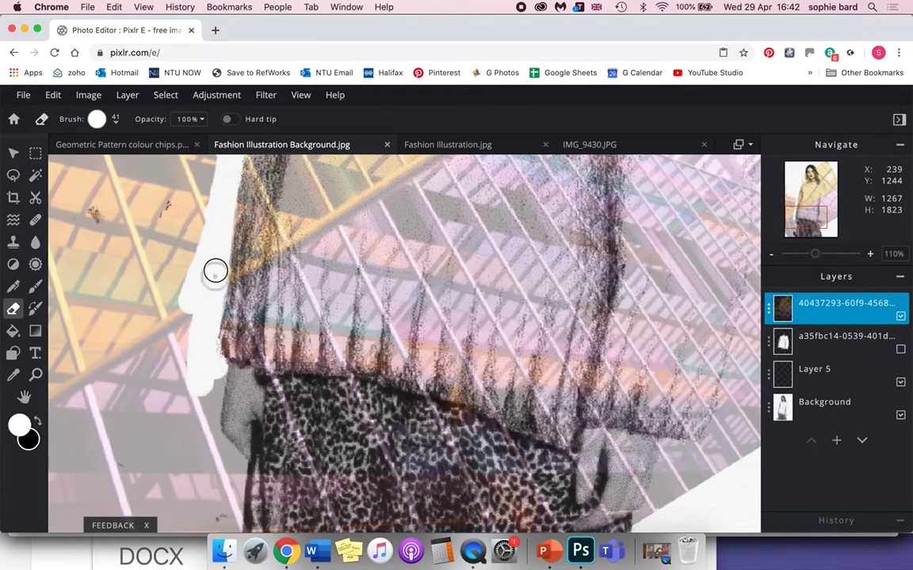
pyautogui.moveTo(234, 370)
pyautogui.mouseDown()
pyautogui.moveTo(264, 381)
pyautogui.moveTo(389, 388)
pyautogui.moveTo(408, 408)
pyautogui.moveTo(175, 398)
pyautogui.mouseUp()
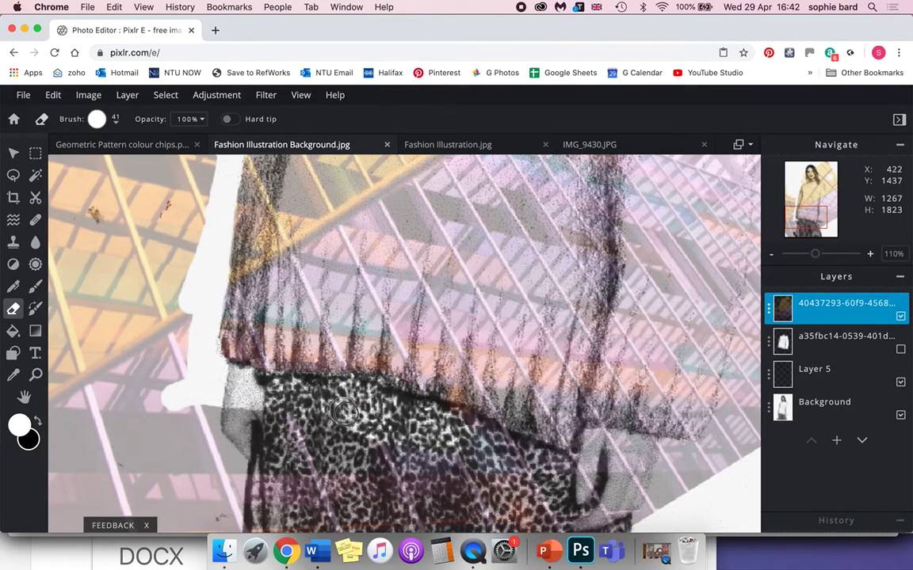
# Enlarge the eraser to 197 px and erase the remaining photo left of the model, over her skirt and around her head
pyautogui.scroll(-10, 356, 416)
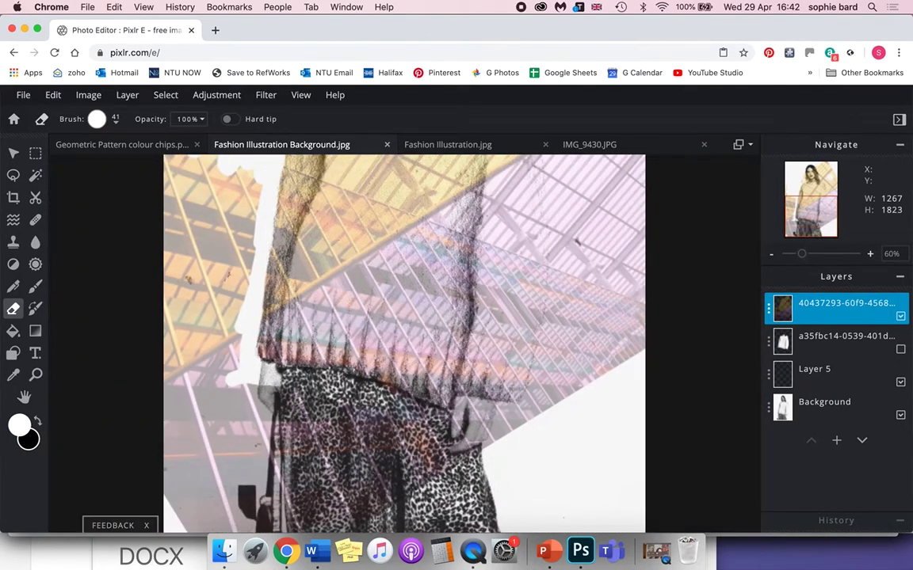
pyautogui.scroll(-4, 405, 343)
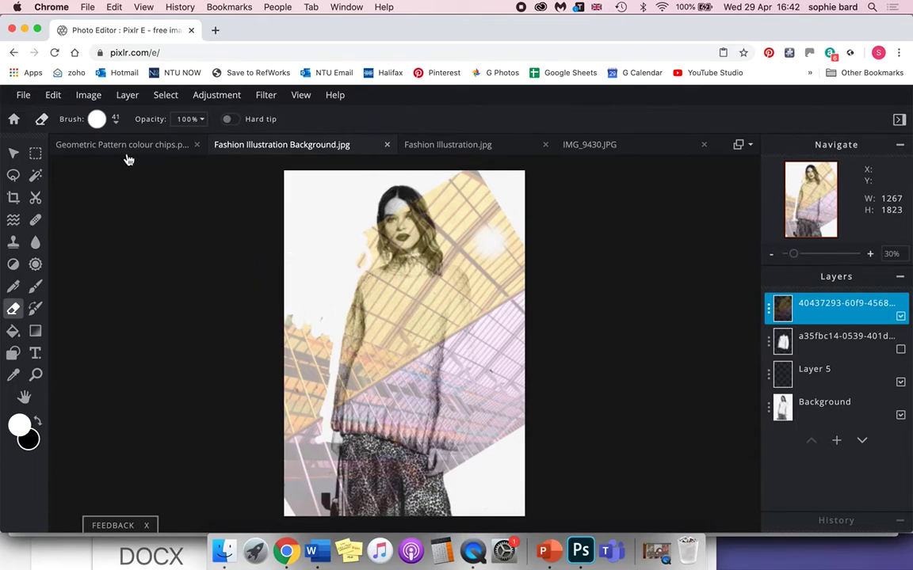
pyautogui.click(97, 118)
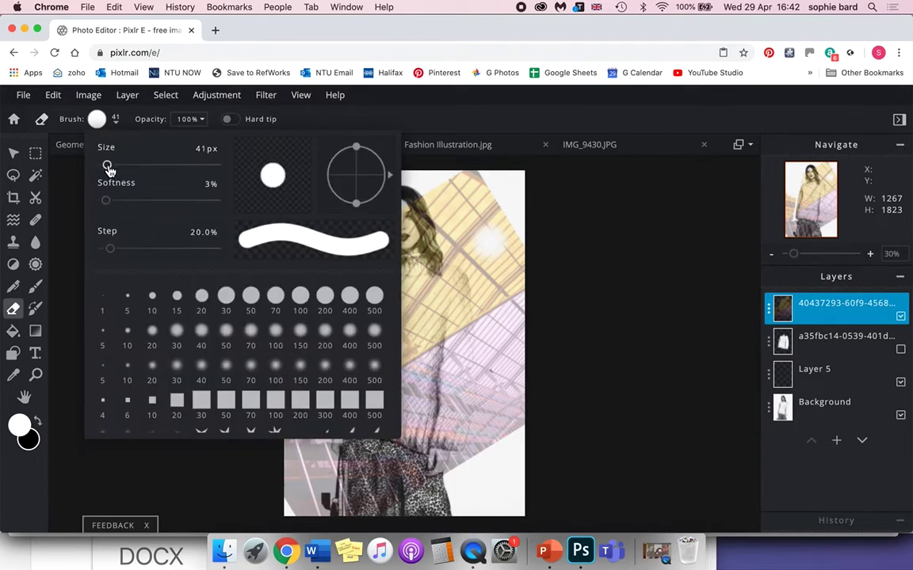
pyautogui.moveTo(107, 166); pyautogui.dragTo(124, 165)
pyautogui.click(434, 105)
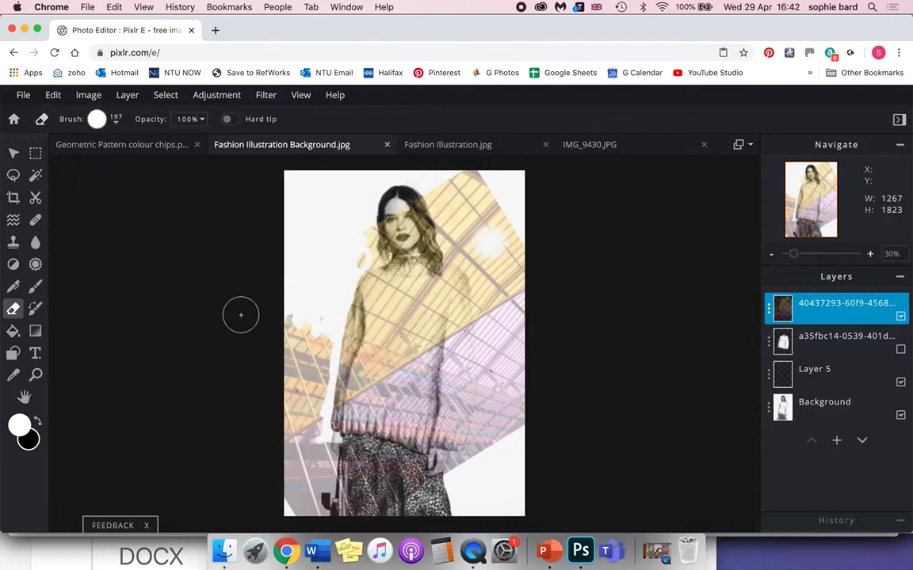
pyautogui.moveTo(316, 346)
pyautogui.mouseDown()
pyautogui.moveTo(308, 429)
pyautogui.moveTo(292, 367)
pyautogui.moveTo(283, 379)
pyautogui.moveTo(301, 521)
pyautogui.moveTo(285, 479)
pyautogui.mouseUp()
pyautogui.moveTo(323, 451)
pyautogui.mouseDown()
pyautogui.moveTo(328, 432)
pyautogui.moveTo(345, 458)
pyautogui.moveTo(369, 473)
pyautogui.moveTo(405, 471)
pyautogui.moveTo(405, 484)
pyautogui.moveTo(309, 489)
pyautogui.moveTo(355, 511)
pyautogui.moveTo(300, 476)
pyautogui.mouseUp()
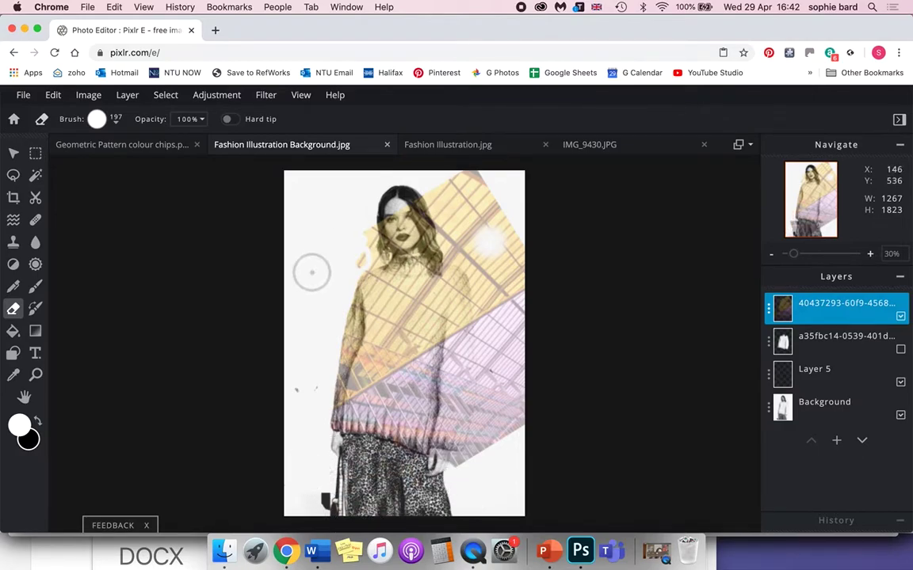
pyautogui.moveTo(346, 253)
pyautogui.mouseDown()
pyautogui.moveTo(412, 207)
pyautogui.moveTo(449, 207)
pyautogui.moveTo(471, 178)
pyautogui.moveTo(434, 183)
pyautogui.moveTo(505, 212)
pyautogui.moveTo(508, 238)
pyautogui.mouseUp()
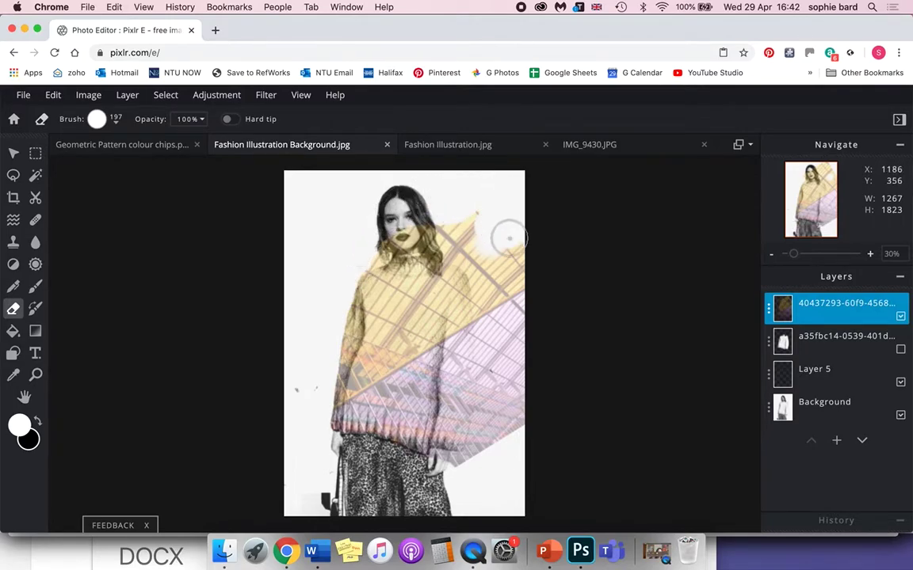
# Try to lasso the excess photo area to the right of the model
pyautogui.click(13, 176)
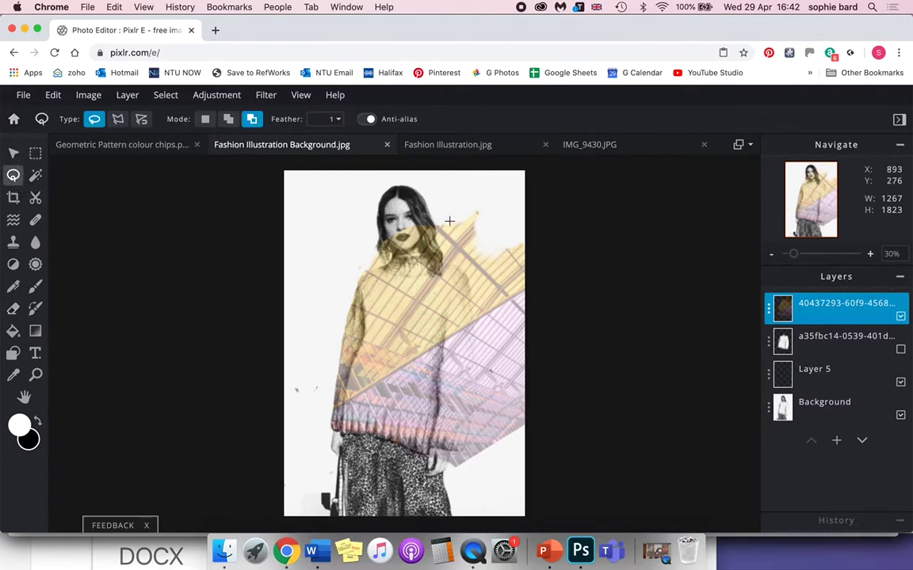
pyautogui.moveTo(449, 237)
pyautogui.mouseDown()
pyautogui.moveTo(479, 276)
pyautogui.moveTo(491, 388)
pyautogui.moveTo(481, 444)
pyautogui.moveTo(506, 472)
pyautogui.moveTo(553, 393)
pyautogui.moveTo(541, 262)
pyautogui.moveTo(452, 197)
pyautogui.mouseUp()
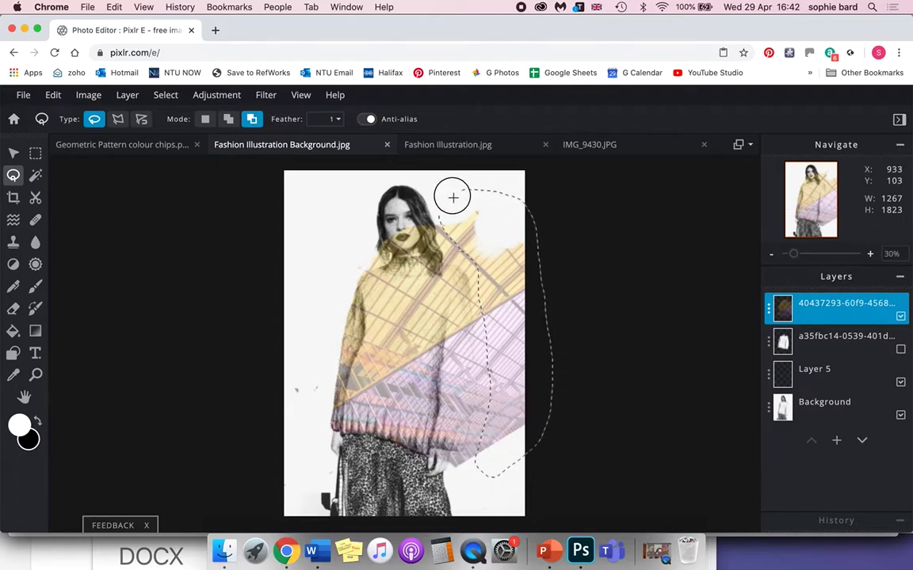
pyautogui.click(424, 214)
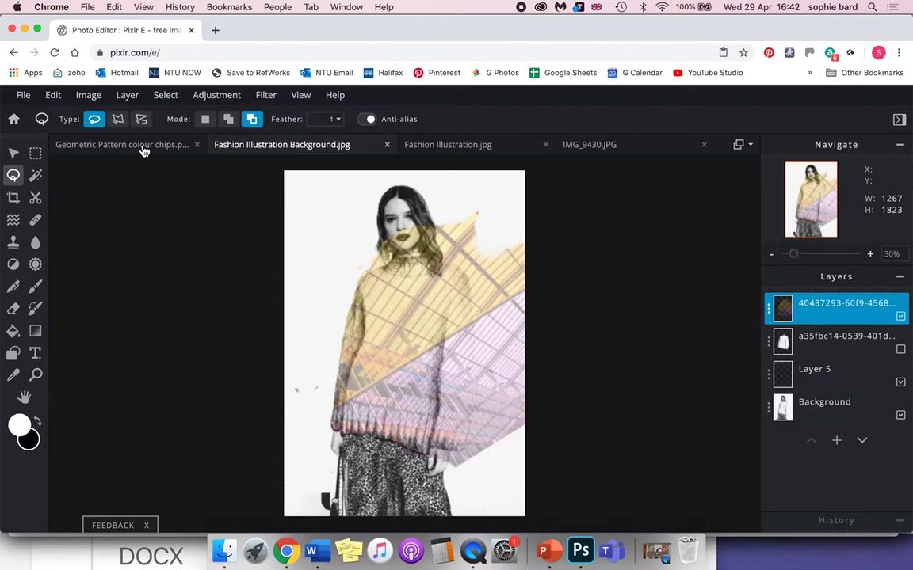
pyautogui.click(59, 97)
pyautogui.moveTo(468, 209); pyautogui.dragTo(447, 225)
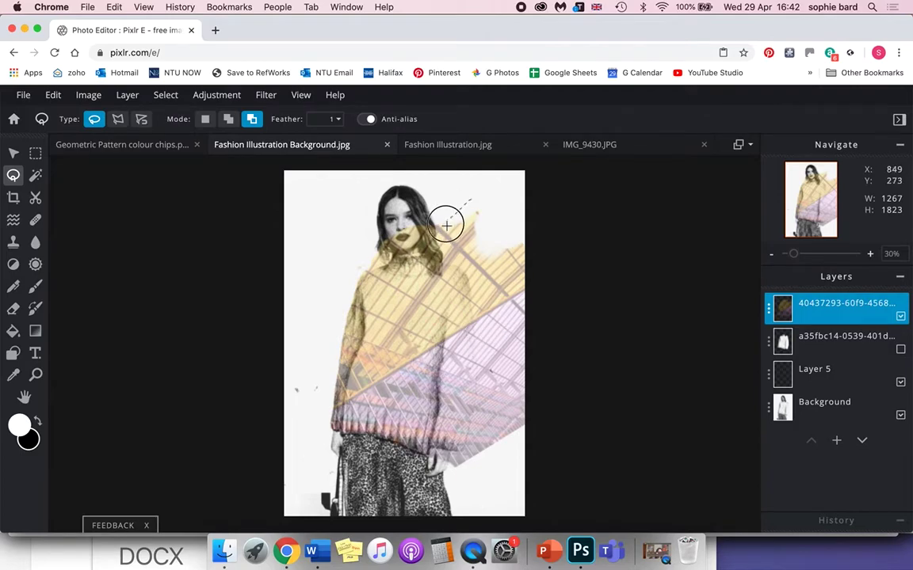
# Set the lasso to new-selection mode, outline the excess photo to the right of the jumper and cut it
pyautogui.click(204, 120)
pyautogui.moveTo(444, 206)
pyautogui.mouseDown()
pyautogui.moveTo(449, 238)
pyautogui.moveTo(478, 270)
pyautogui.moveTo(495, 386)
pyautogui.moveTo(490, 433)
pyautogui.moveTo(514, 459)
pyautogui.moveTo(570, 399)
pyautogui.moveTo(554, 250)
pyautogui.moveTo(456, 189)
pyautogui.mouseUp()
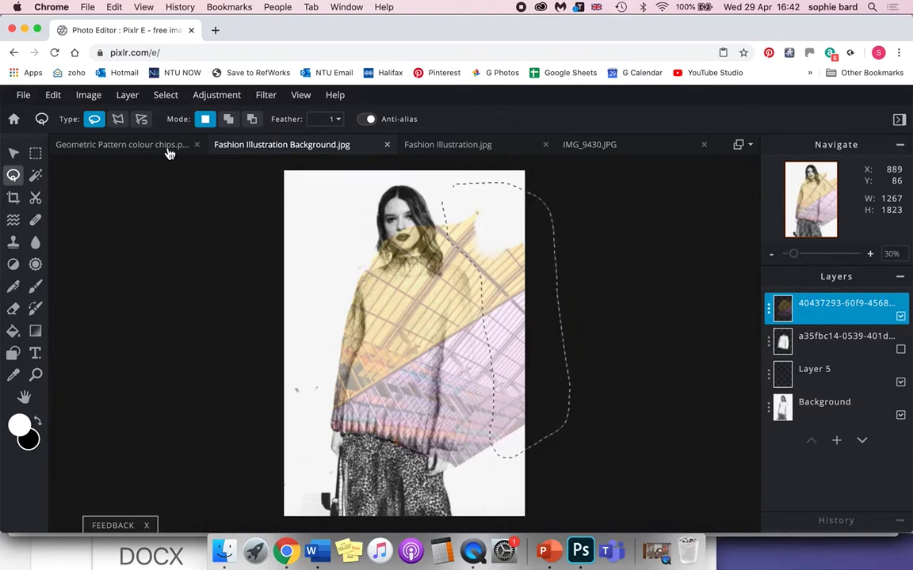
pyautogui.click(54, 95)
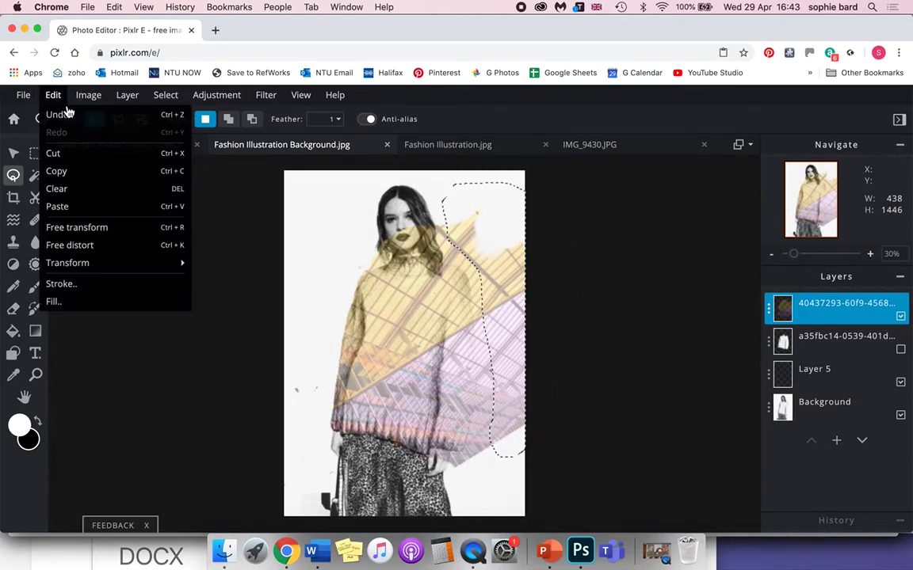
pyautogui.click(83, 153)
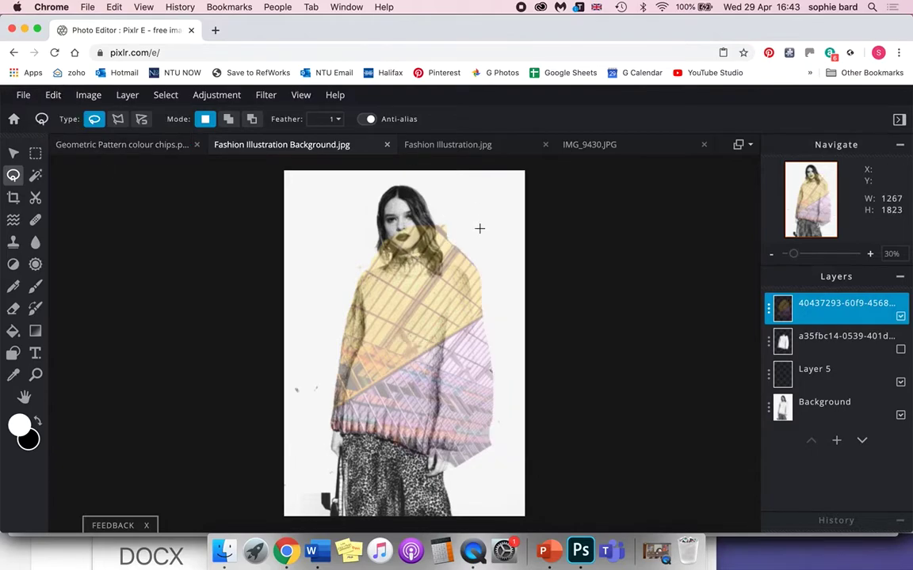
# Reduce the eraser to 52 px and erase the photo over the model's right-hand-side hand and below the jumper hem
pyautogui.scroll(3, 480, 228)
pyautogui.scroll(2, 479, 228)
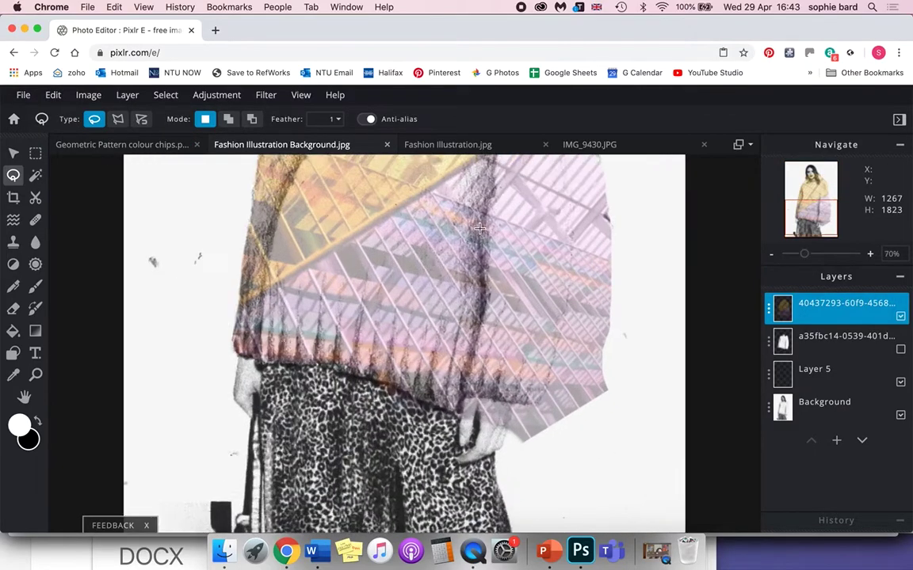
pyautogui.scroll(1, 479, 228)
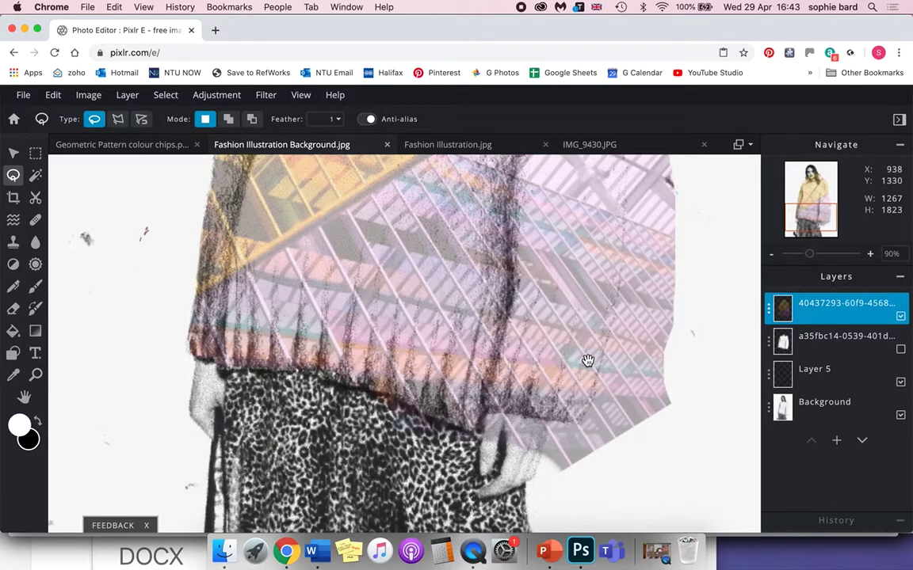
pyautogui.scroll(-2, 389, 334)
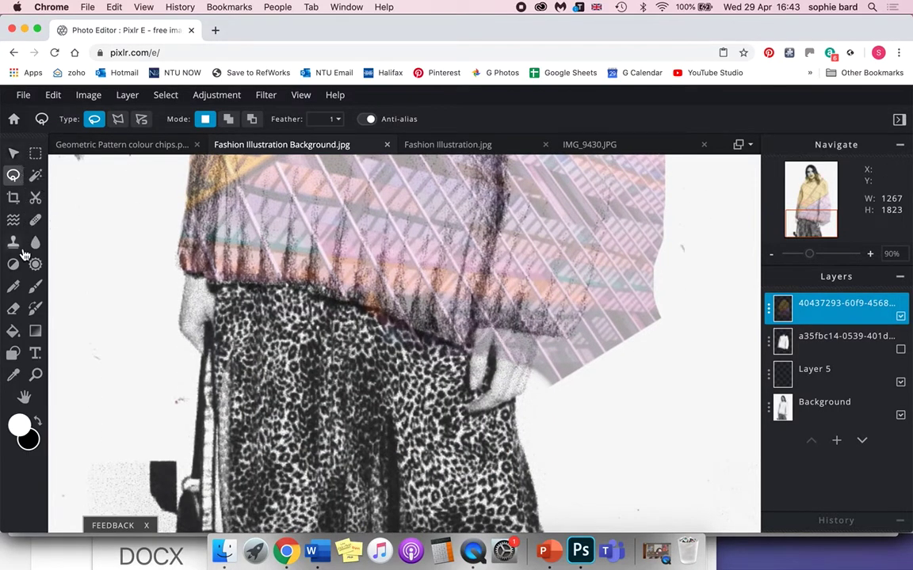
pyautogui.press('e')
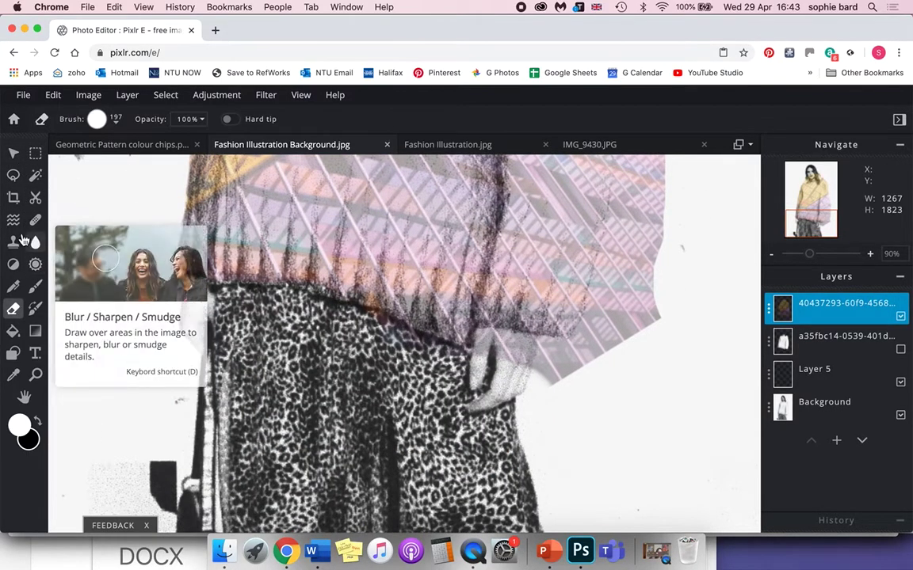
pyautogui.click(121, 133)
pyautogui.moveTo(124, 168); pyautogui.dragTo(108, 165)
pyautogui.moveTo(485, 335)
pyautogui.mouseDown()
pyautogui.moveTo(497, 368)
pyautogui.moveTo(489, 345)
pyautogui.moveTo(502, 341)
pyautogui.moveTo(573, 356)
pyautogui.moveTo(474, 365)
pyautogui.mouseUp()
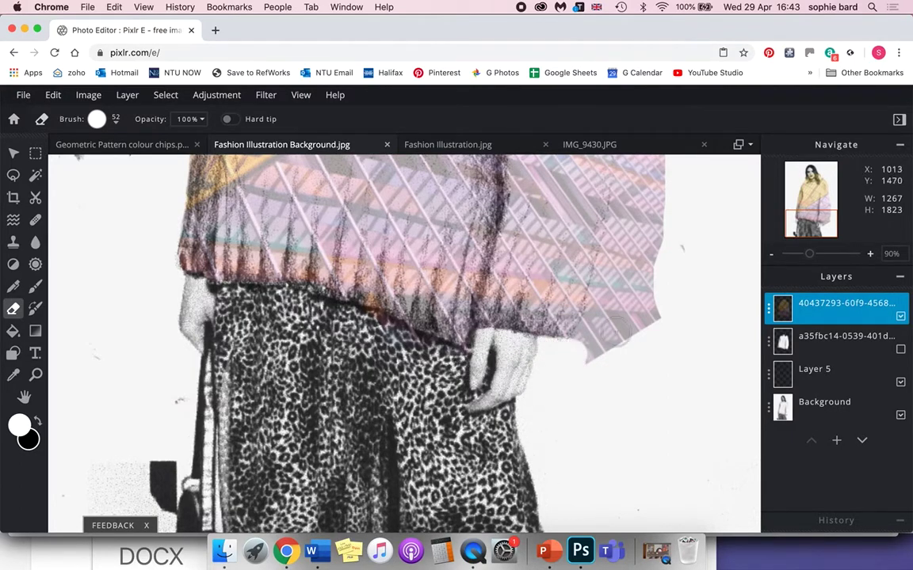
# Erase the photo outside the jumper's right sleeve, working from the hem up towards the shoulder and hair
pyautogui.moveTo(577, 350)
pyautogui.mouseDown()
pyautogui.moveTo(595, 322)
pyautogui.moveTo(616, 239)
pyautogui.moveTo(674, 195)
pyautogui.moveTo(646, 224)
pyautogui.moveTo(611, 324)
pyautogui.moveTo(634, 326)
pyautogui.moveTo(667, 227)
pyautogui.moveTo(560, 445)
pyautogui.moveTo(565, 465)
pyautogui.mouseUp()
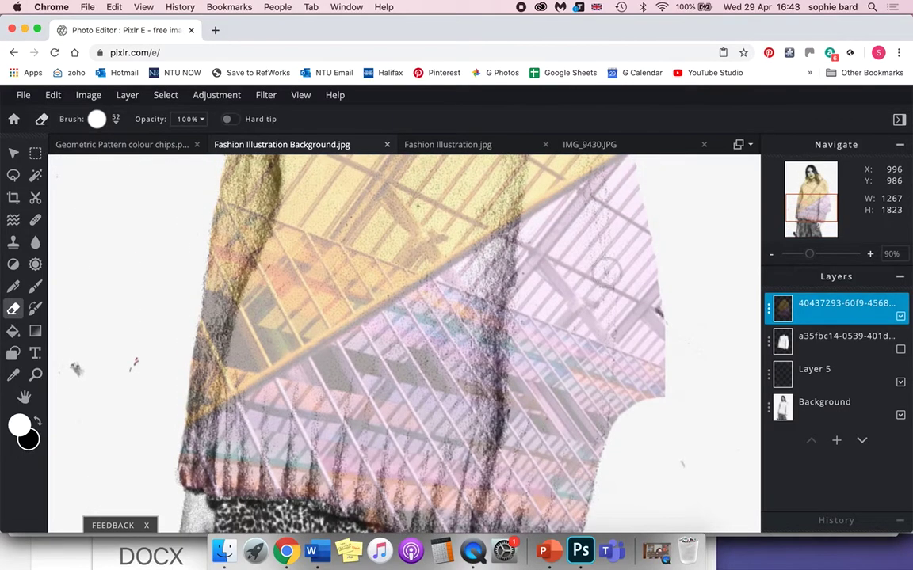
pyautogui.moveTo(633, 234)
pyautogui.mouseDown()
pyautogui.moveTo(626, 444)
pyautogui.moveTo(634, 450)
pyautogui.moveTo(660, 400)
pyautogui.moveTo(640, 204)
pyautogui.moveTo(647, 176)
pyautogui.moveTo(651, 272)
pyautogui.moveTo(640, 353)
pyautogui.moveTo(653, 436)
pyautogui.mouseUp()
pyautogui.moveTo(655, 223); pyautogui.dragTo(656, 529)
pyautogui.moveTo(601, 245)
pyautogui.mouseDown()
pyautogui.moveTo(628, 477)
pyautogui.moveTo(652, 423)
pyautogui.moveTo(623, 243)
pyautogui.moveTo(599, 203)
pyautogui.moveTo(530, 157)
pyautogui.mouseUp()
pyautogui.moveTo(547, 238); pyautogui.dragTo(544, 342)
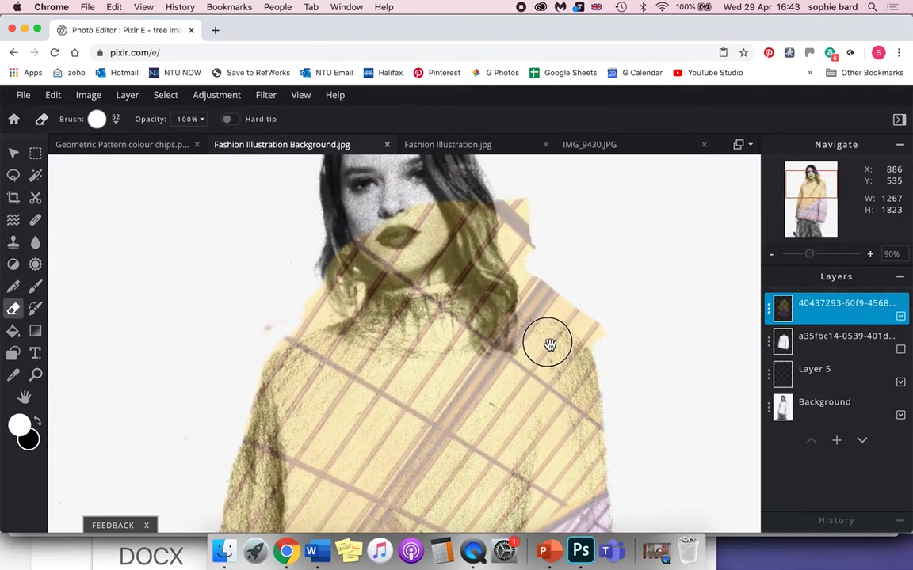
# Erase the photo over the model's face, hair and neck, and outside the jumper's right shoulder
pyautogui.moveTo(476, 270)
pyautogui.mouseDown()
pyautogui.moveTo(305, 277)
pyautogui.moveTo(268, 341)
pyautogui.moveTo(355, 288)
pyautogui.moveTo(337, 284)
pyautogui.moveTo(310, 299)
pyautogui.mouseUp()
pyautogui.moveTo(467, 268)
pyautogui.mouseDown()
pyautogui.moveTo(507, 235)
pyautogui.moveTo(326, 251)
pyautogui.moveTo(455, 203)
pyautogui.moveTo(556, 197)
pyautogui.moveTo(560, 209)
pyautogui.moveTo(397, 232)
pyautogui.mouseUp()
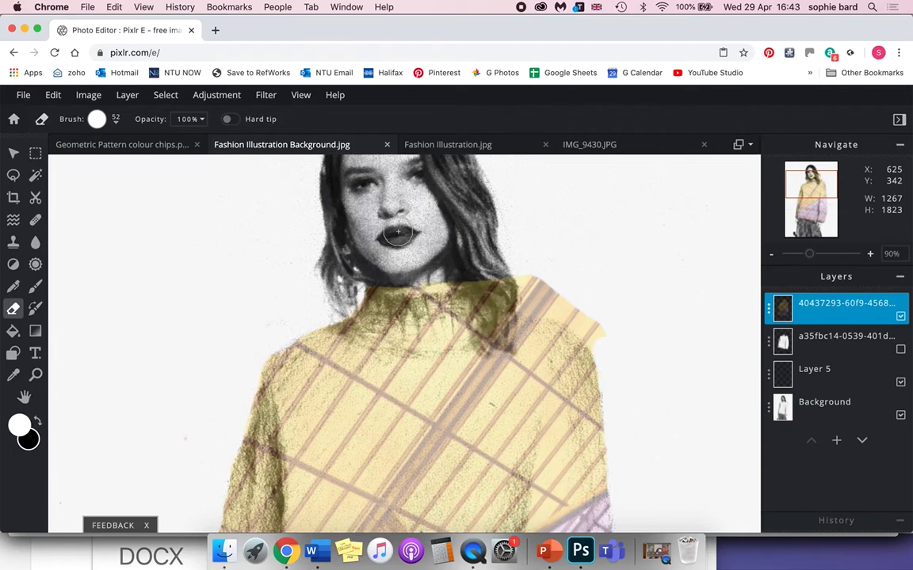
pyautogui.moveTo(471, 277)
pyautogui.mouseDown()
pyautogui.moveTo(527, 284)
pyautogui.moveTo(535, 300)
pyautogui.moveTo(568, 292)
pyautogui.moveTo(484, 271)
pyautogui.mouseUp()
pyautogui.moveTo(558, 305); pyautogui.dragTo(619, 363)
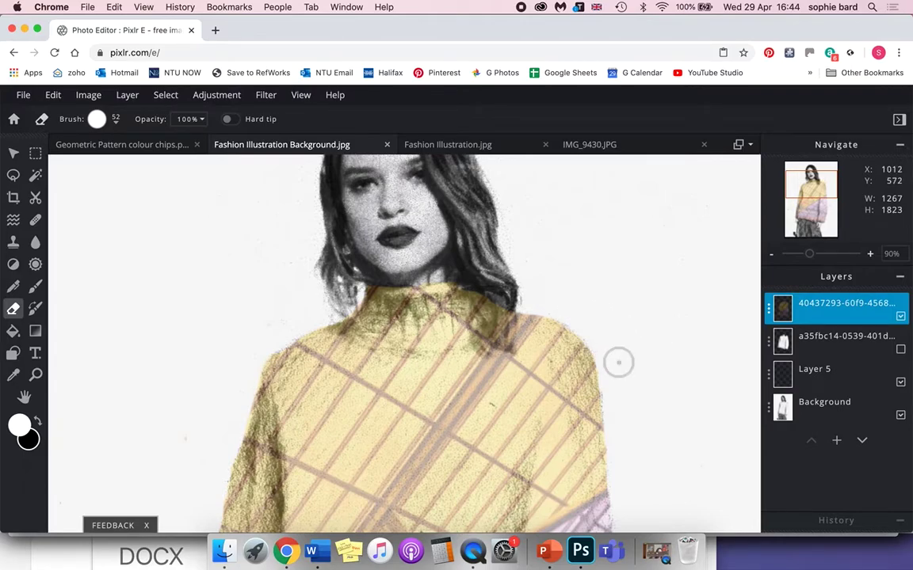
# Outline the photo covering the hair tips on the left side of the jumper's collar with the lasso and cut it
pyautogui.click(12, 175)
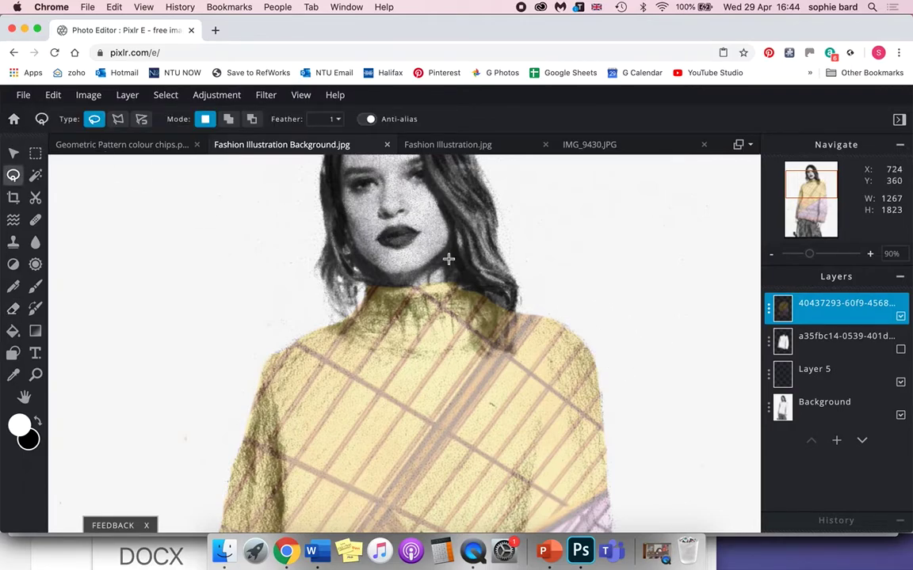
pyautogui.moveTo(457, 286)
pyautogui.mouseDown()
pyautogui.moveTo(482, 357)
pyautogui.moveTo(491, 365)
pyautogui.moveTo(487, 351)
pyautogui.moveTo(519, 356)
pyautogui.moveTo(515, 294)
pyautogui.moveTo(488, 274)
pyautogui.mouseUp()
pyautogui.click(358, 313)
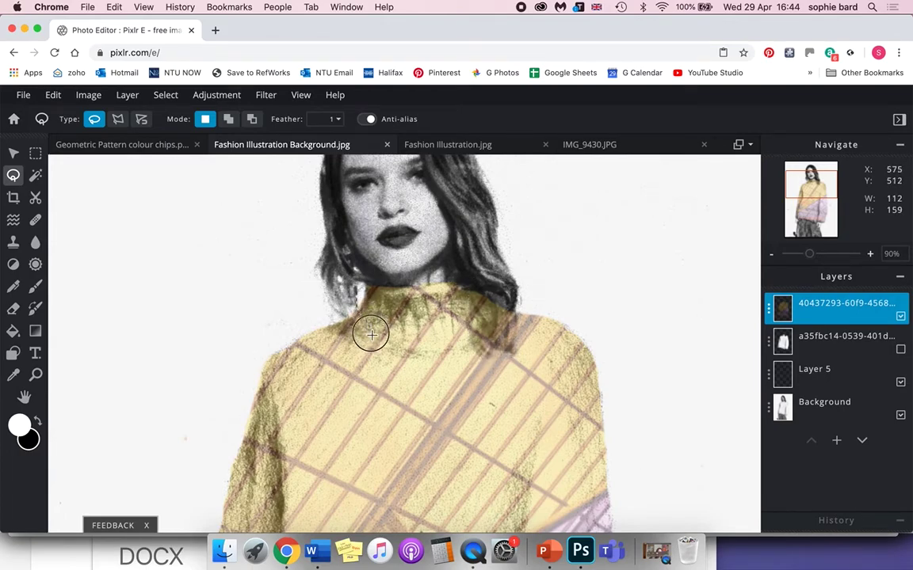
pyautogui.moveTo(363, 339)
pyautogui.mouseDown()
pyautogui.moveTo(335, 337)
pyautogui.moveTo(335, 311)
pyautogui.mouseUp()
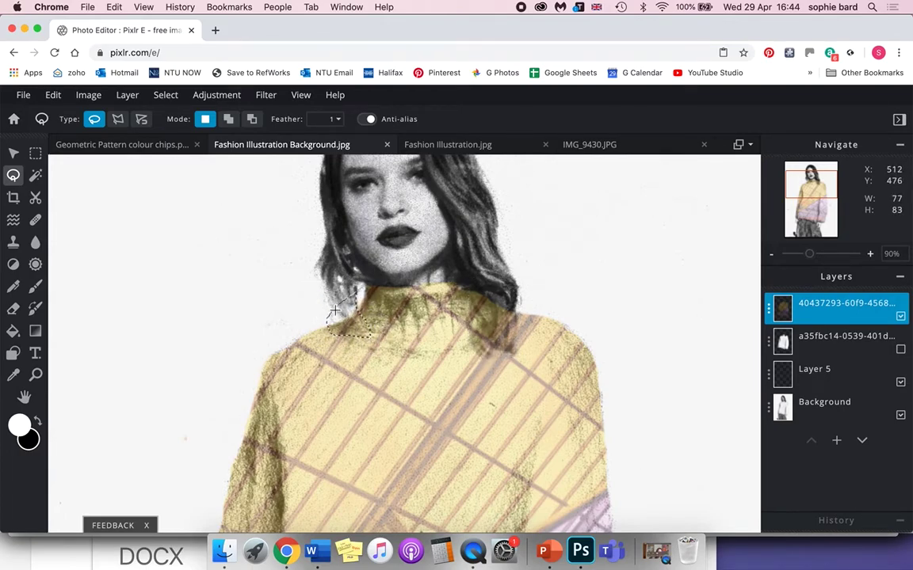
pyautogui.click(53, 95)
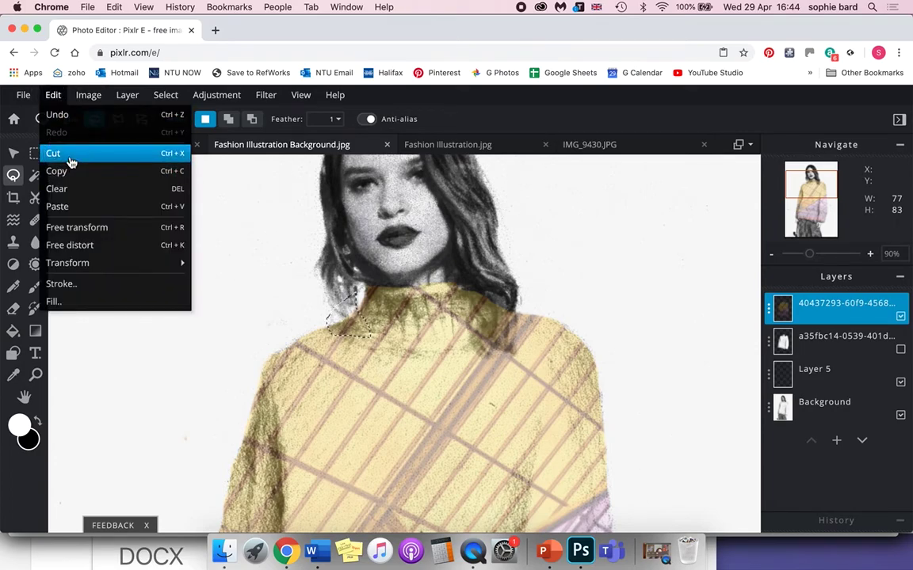
pyautogui.click(71, 161)
# Outline the photo covering the longer hair on the right side of the collar with the lasso and cut it
pyautogui.moveTo(463, 288)
pyautogui.mouseDown()
pyautogui.moveTo(486, 371)
pyautogui.moveTo(485, 341)
pyautogui.moveTo(516, 360)
pyautogui.moveTo(520, 331)
pyautogui.moveTo(500, 270)
pyautogui.moveTo(467, 268)
pyautogui.mouseUp()
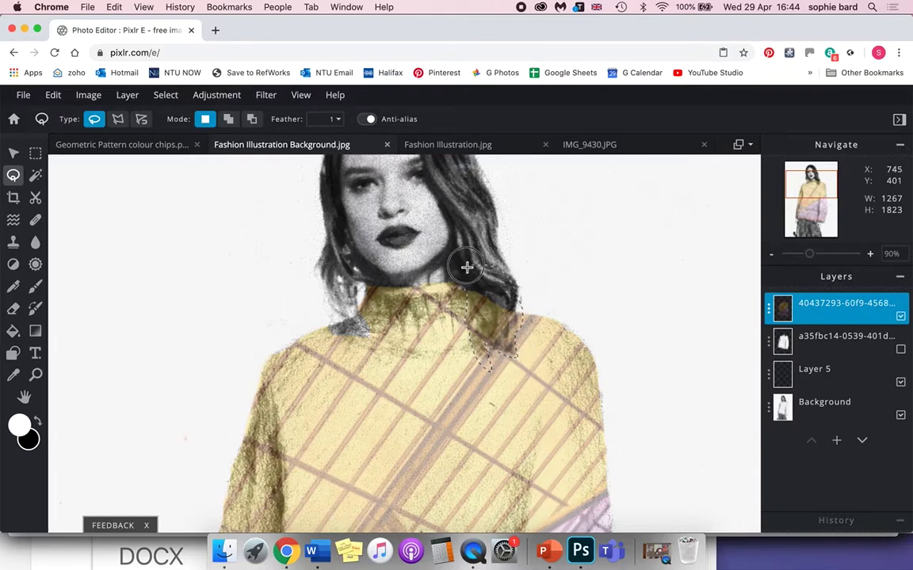
pyautogui.click(53, 94)
pyautogui.click(65, 154)
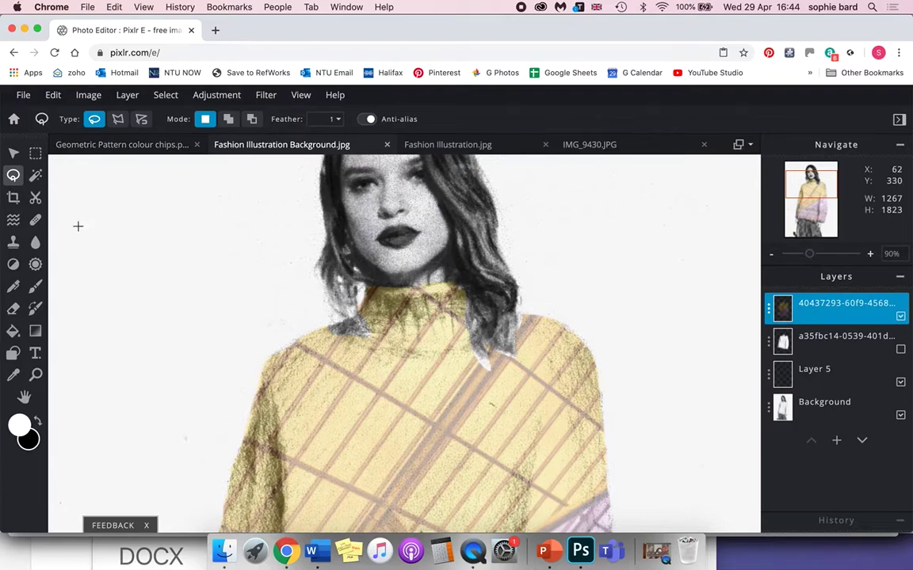
# Set the transparency of the roof photo layer to 60
pyautogui.scroll(-5, 78, 227)
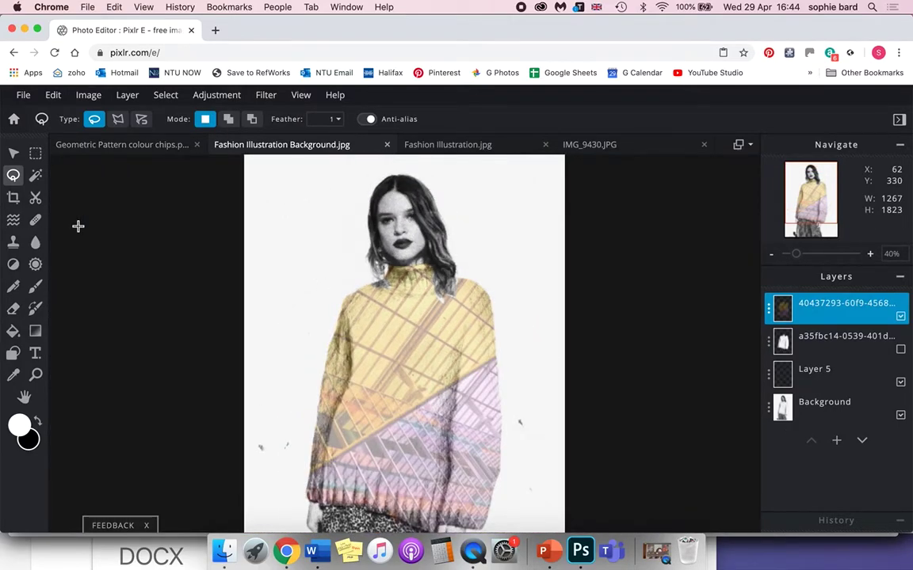
pyautogui.scroll(-1, 78, 226)
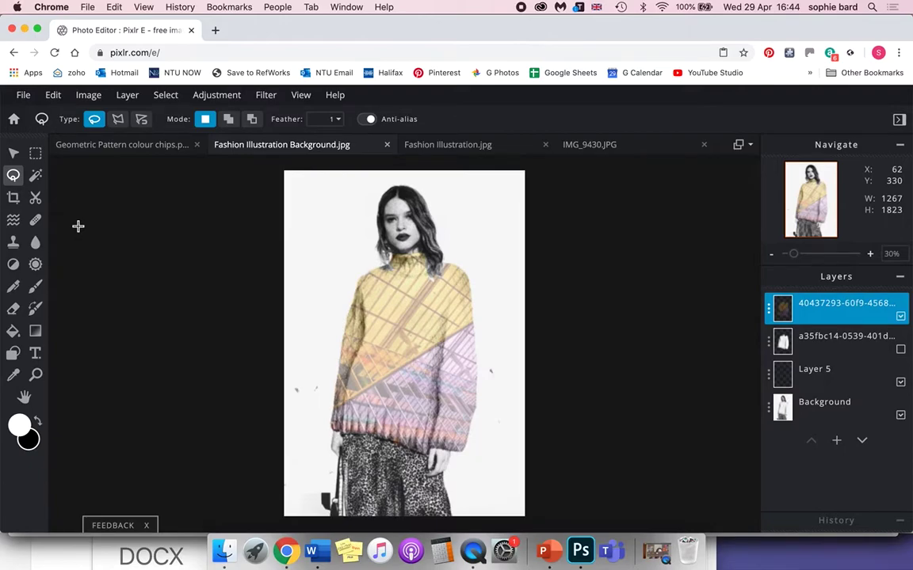
pyautogui.click(840, 316)
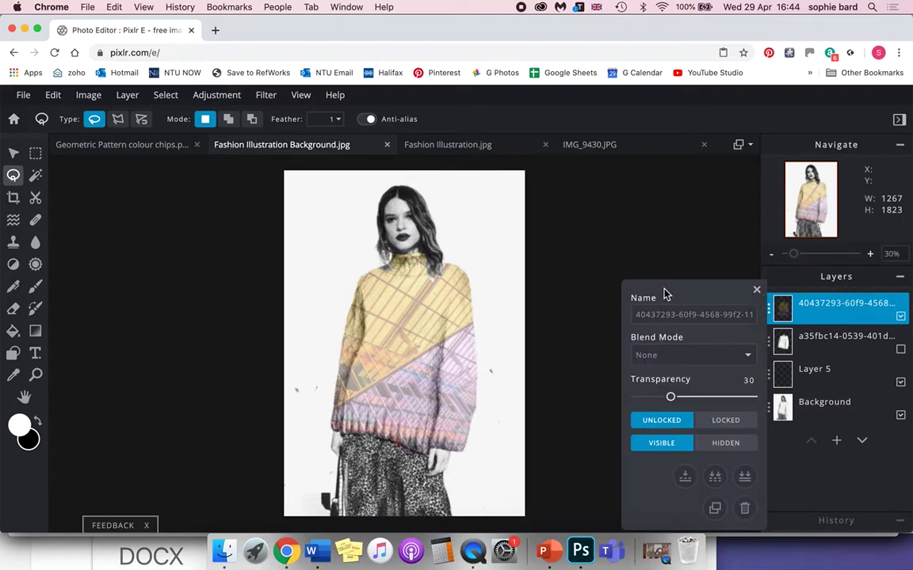
pyautogui.moveTo(670, 401); pyautogui.dragTo(709, 402)
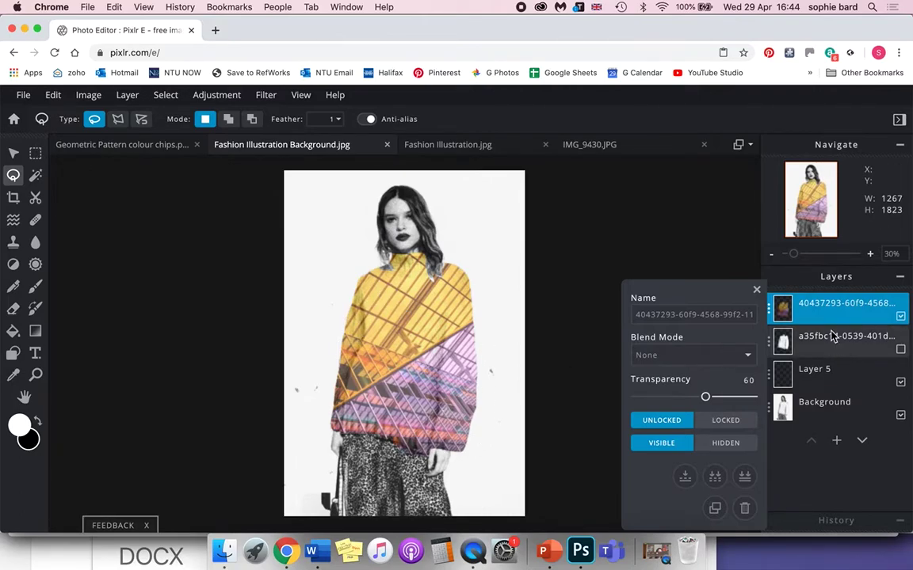
# Move the hidden jumper cut-out layer above the roof photo layer and make it visible
pyautogui.click(813, 352)
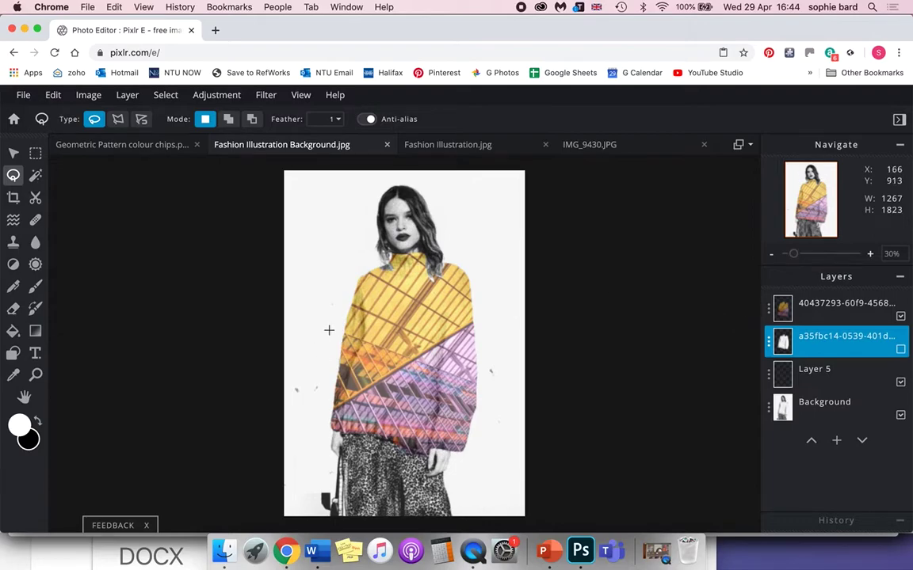
pyautogui.moveTo(813, 348); pyautogui.dragTo(824, 309)
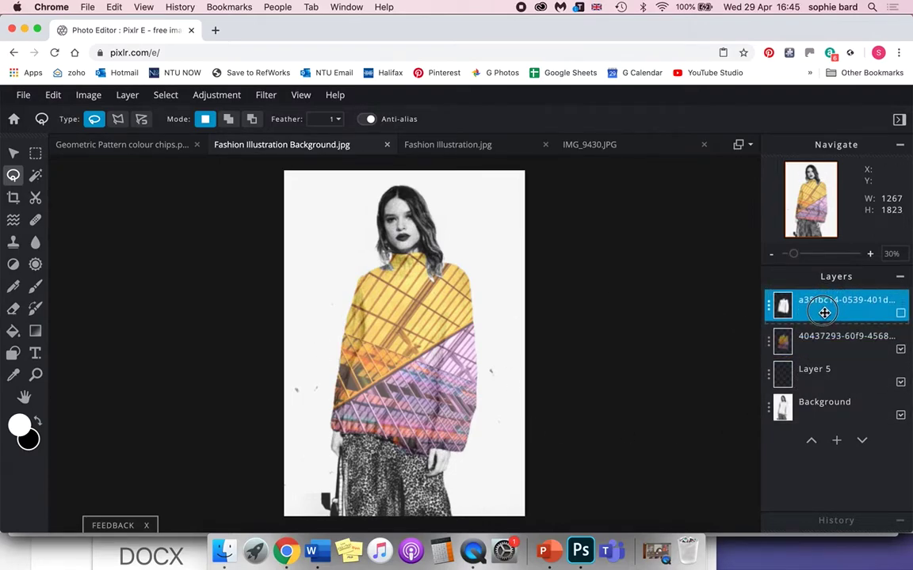
pyautogui.moveTo(824, 313); pyautogui.dragTo(828, 317)
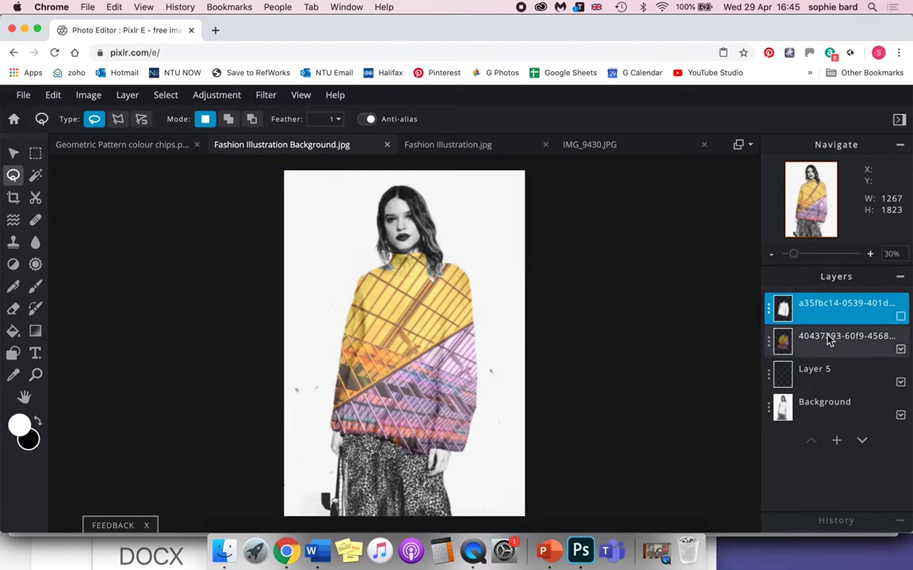
pyautogui.click(901, 317)
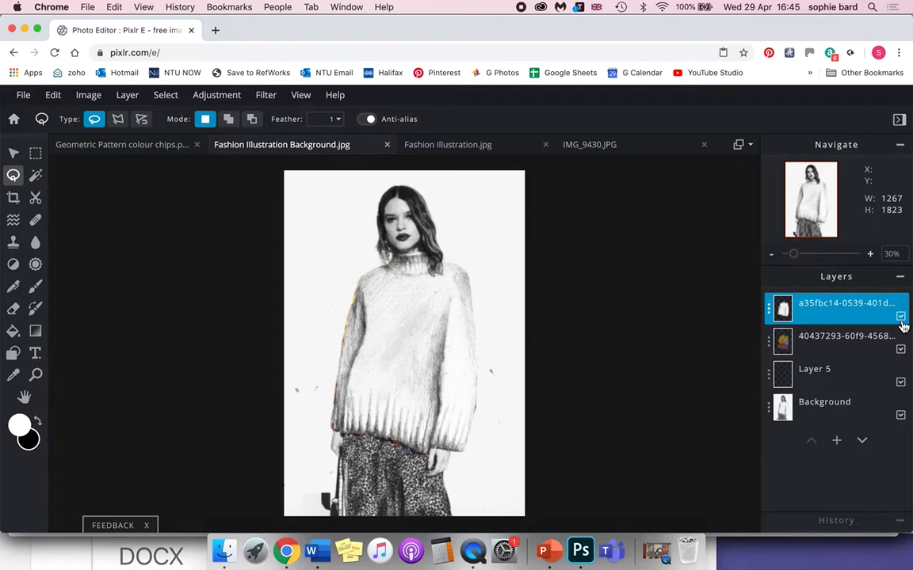
# Set the blend mode of the jumper cut-out layer to Multiply
pyautogui.click(13, 153)
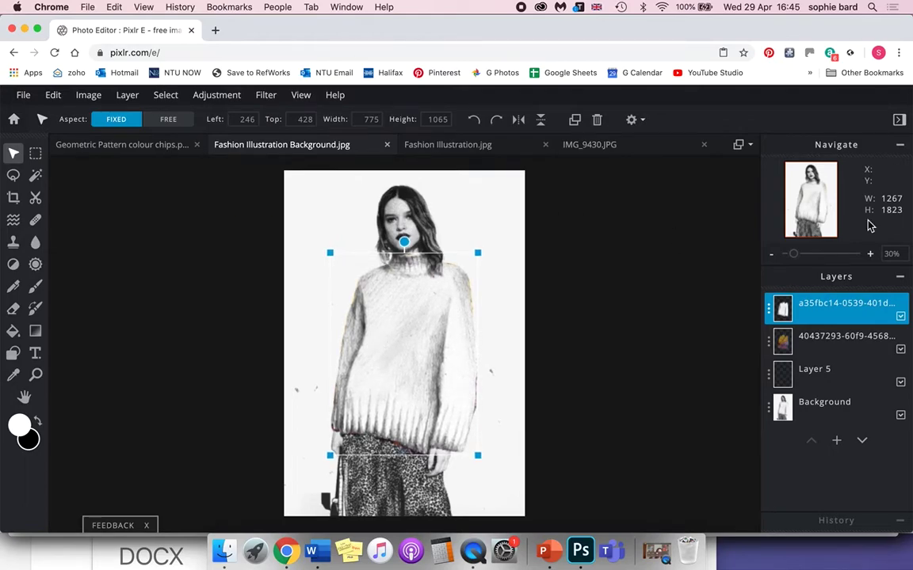
pyautogui.click(842, 309)
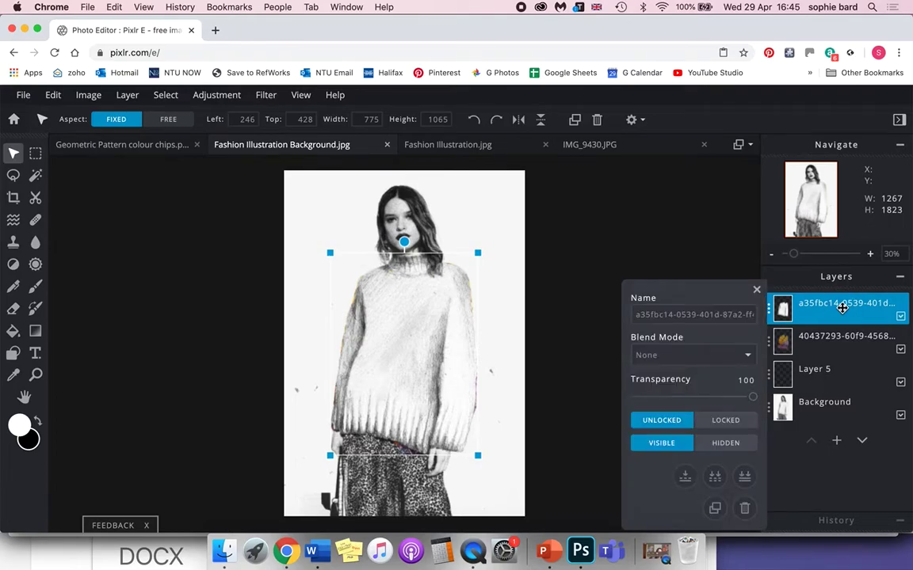
pyautogui.click(693, 363)
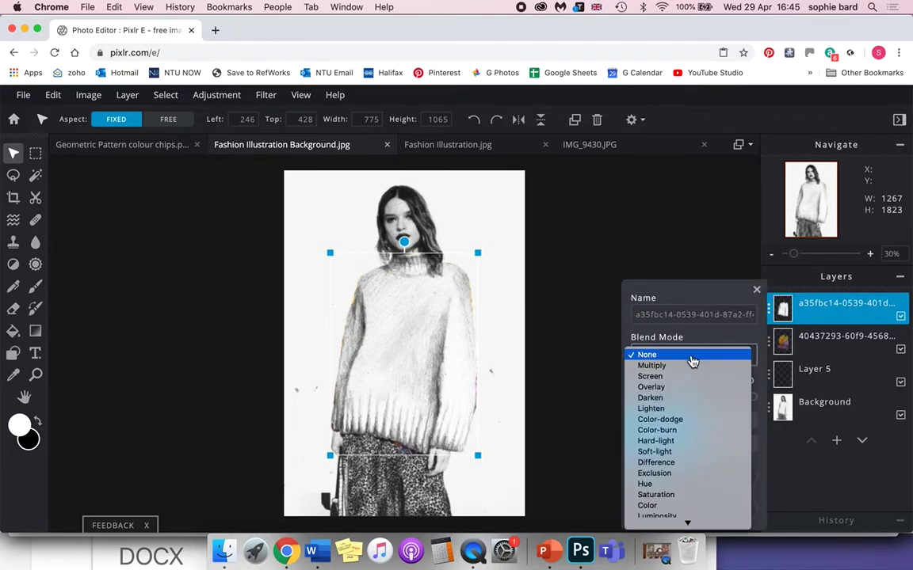
pyautogui.click(691, 367)
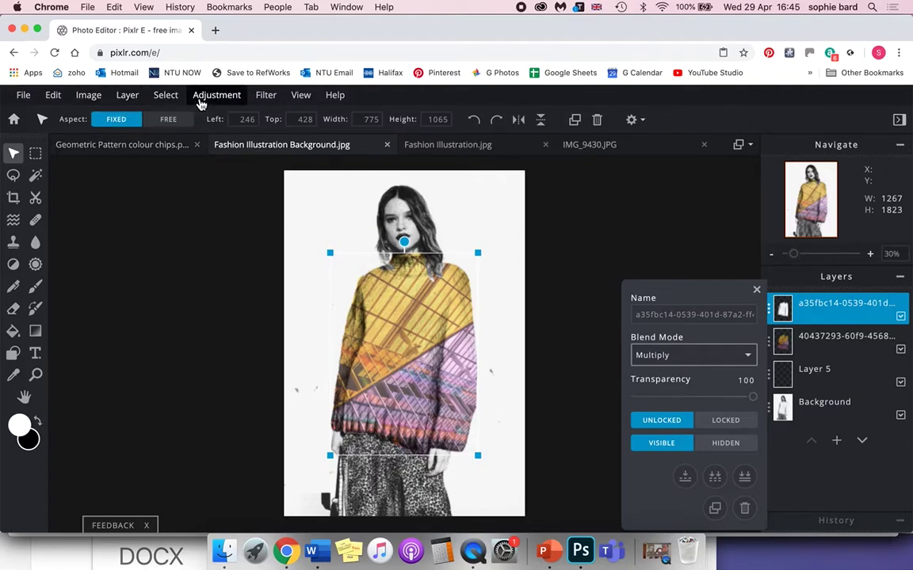
# Apply a brightness of -19 and a contrast of -10 to the jumper cut-out layer
pyautogui.click(213, 95)
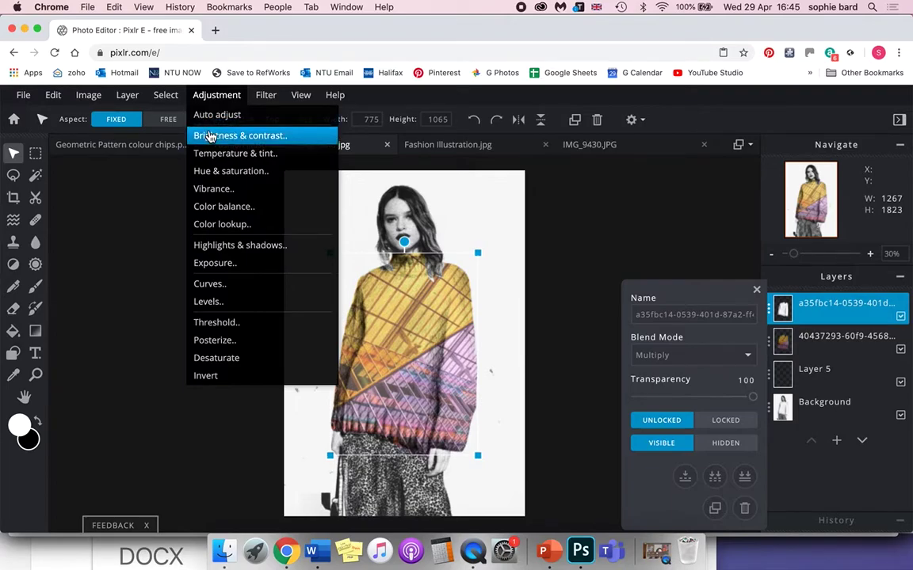
pyautogui.click(210, 137)
pyautogui.moveTo(693, 320)
pyautogui.mouseDown()
pyautogui.moveTo(738, 320)
pyautogui.moveTo(652, 320)
pyautogui.moveTo(687, 319)
pyautogui.mouseUp()
pyautogui.moveTo(687, 275); pyautogui.dragTo(663, 276)
pyautogui.moveTo(689, 321)
pyautogui.mouseDown()
pyautogui.moveTo(711, 320)
pyautogui.moveTo(677, 321)
pyautogui.mouseUp()
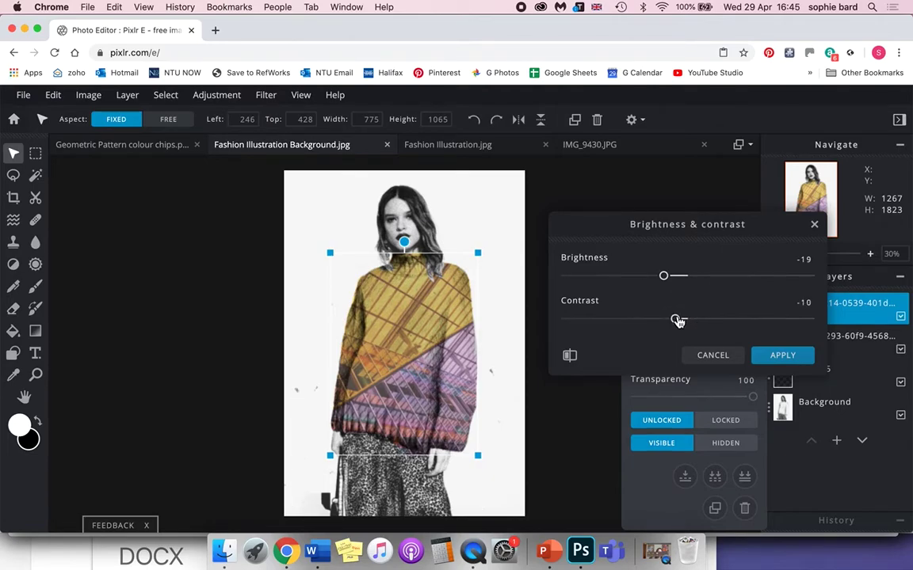
pyautogui.click(782, 356)
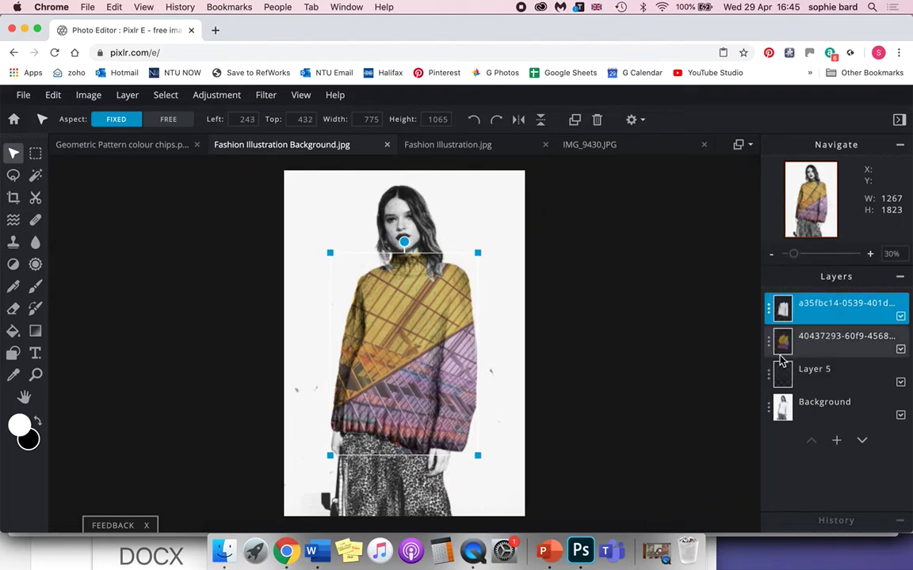
# Deselect all layers to clear the transform frame from the illustration
pyautogui.click(832, 349)
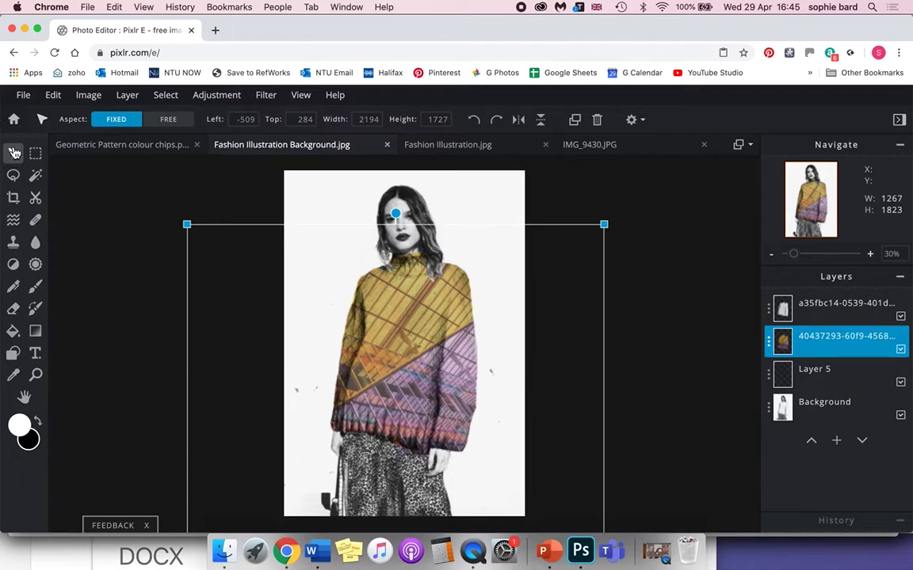
pyautogui.click(129, 226)
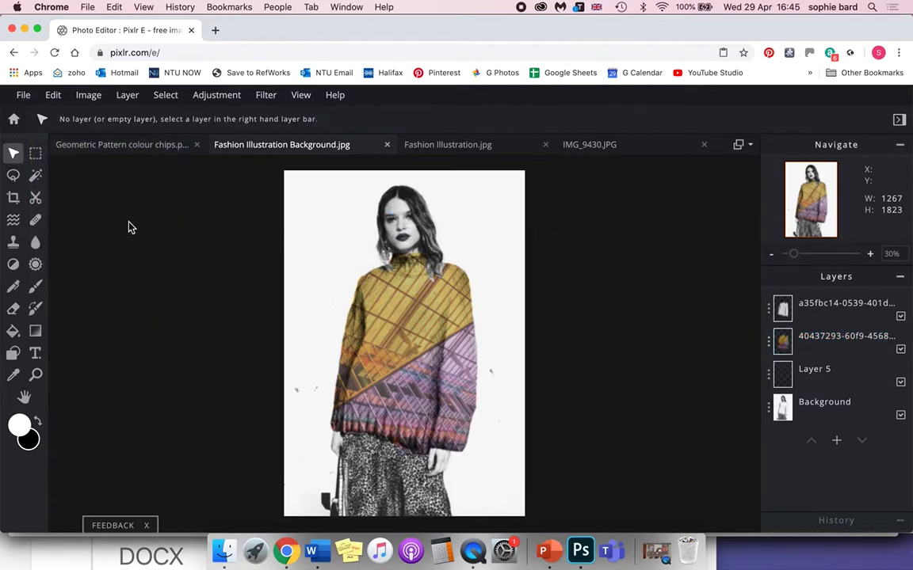
pyautogui.click(656, 551)
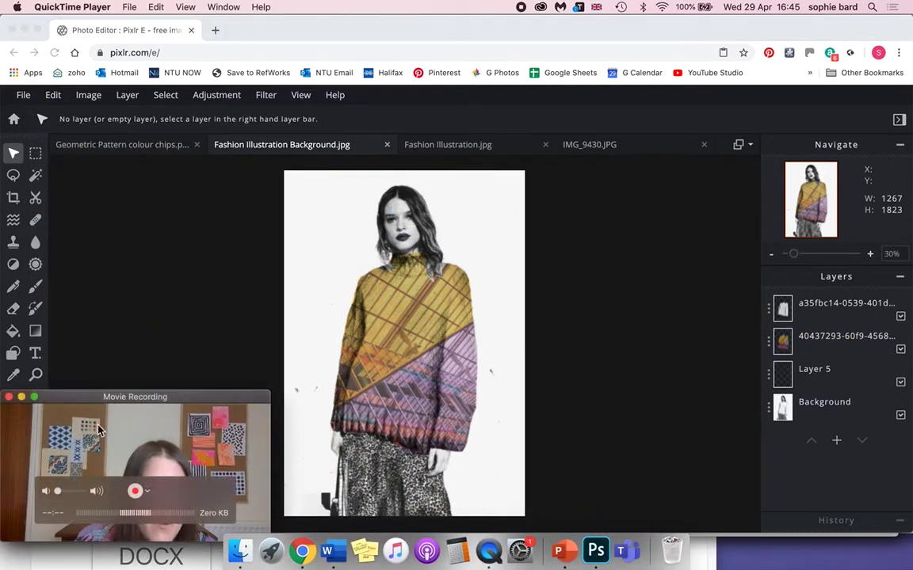